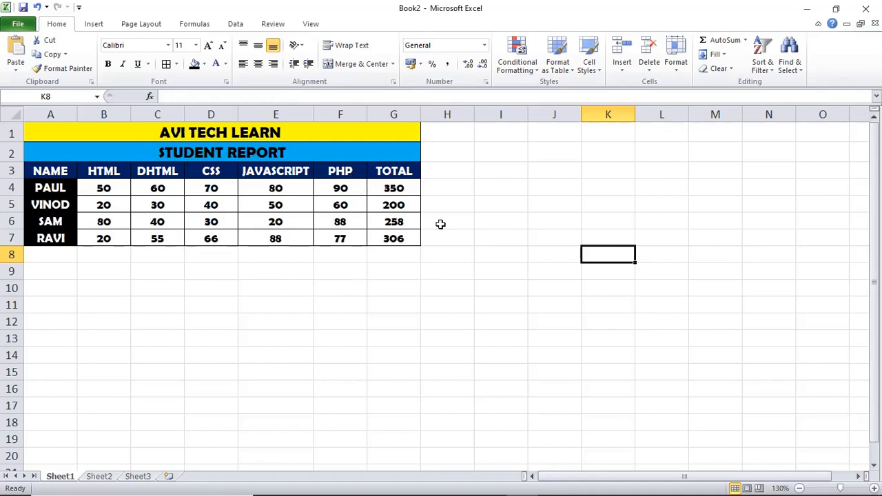
# Insert a trial 3-D clustered column chart from the whole student report table and delete it.
pyautogui.moveTo(69, 132); pyautogui.dragTo(159, 235)
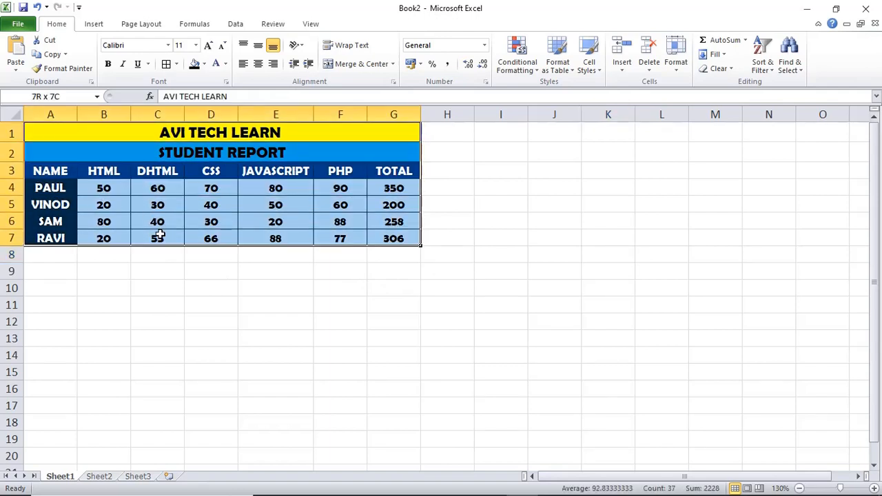
pyautogui.moveTo(158, 234); pyautogui.dragTo(160, 239)
pyautogui.click(169, 268)
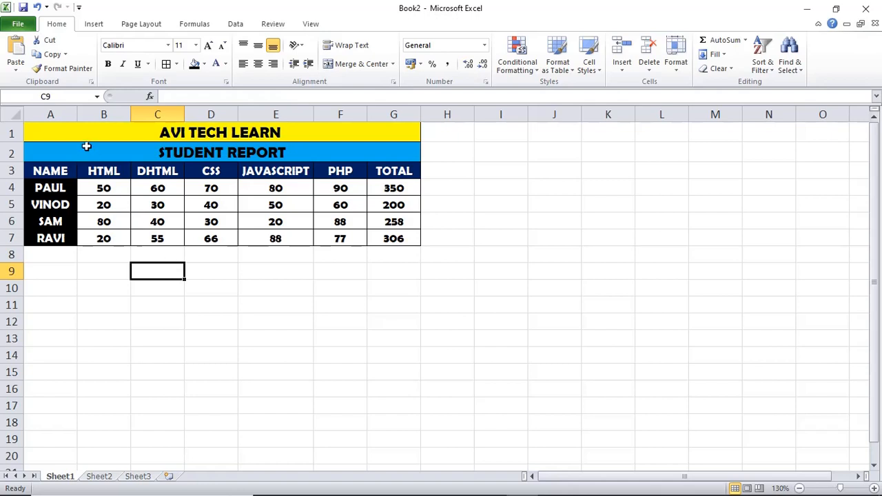
pyautogui.moveTo(75, 127); pyautogui.dragTo(152, 231)
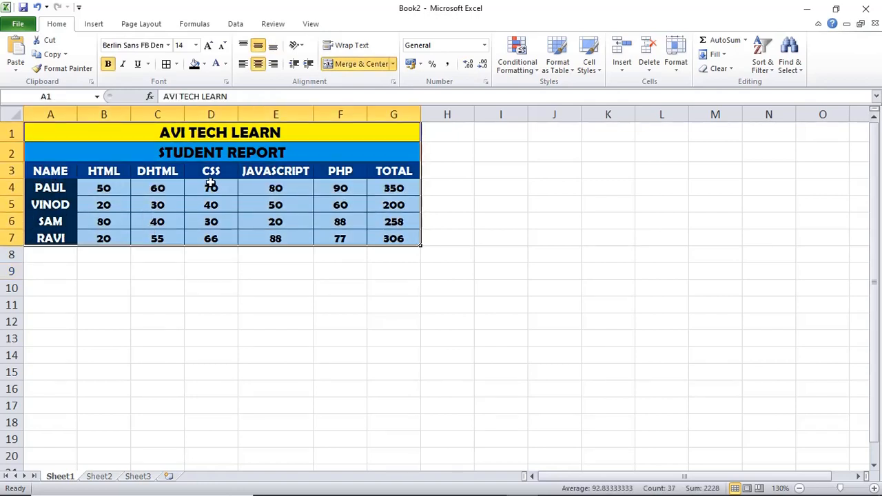
pyautogui.click(99, 25)
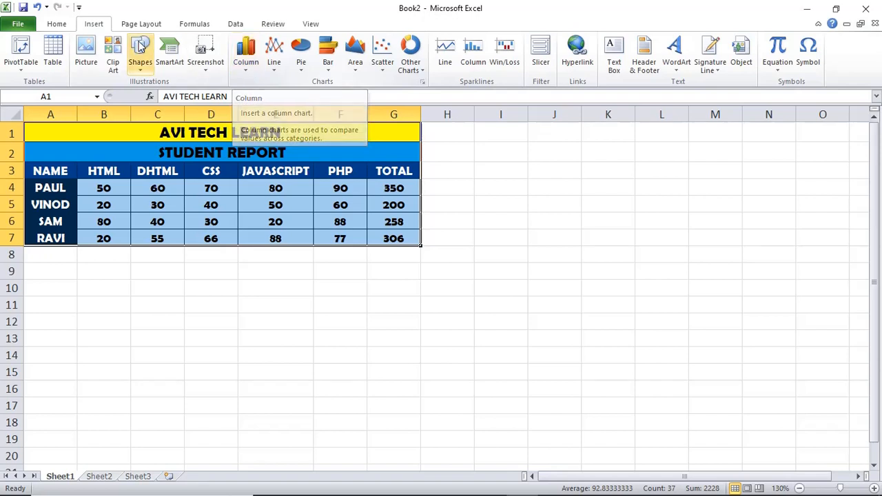
pyautogui.click(246, 71)
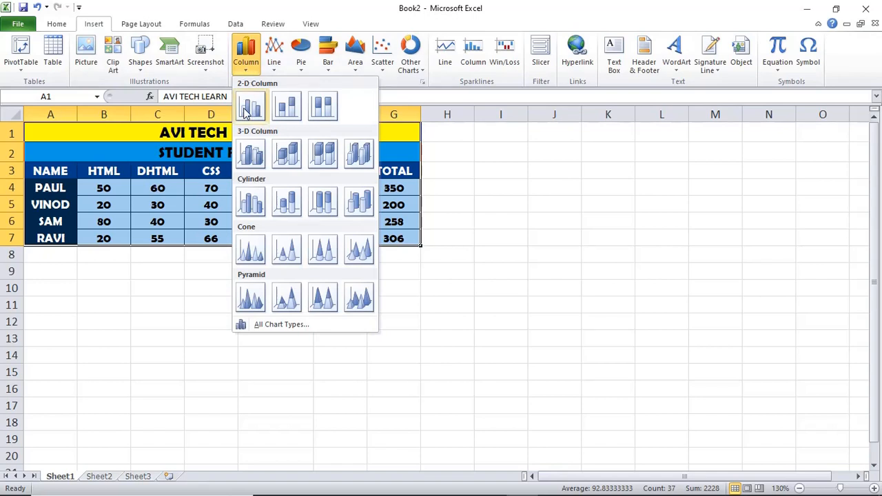
pyautogui.click(252, 155)
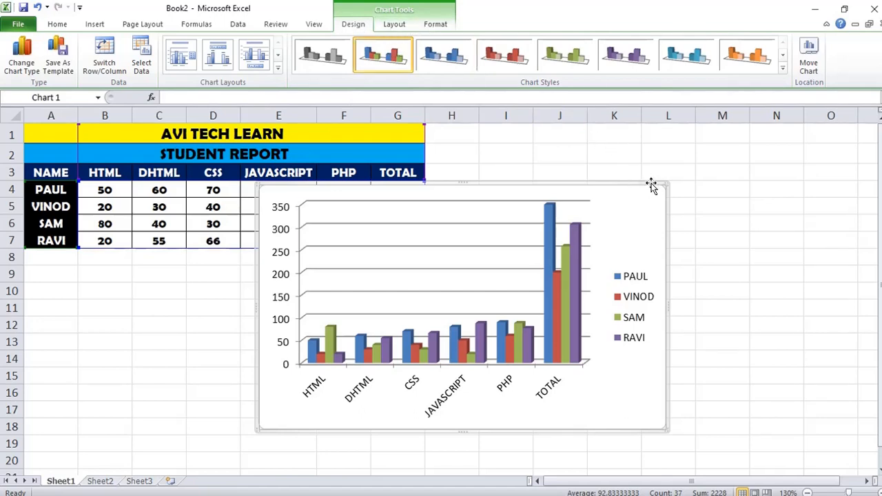
pyautogui.press('Delete')
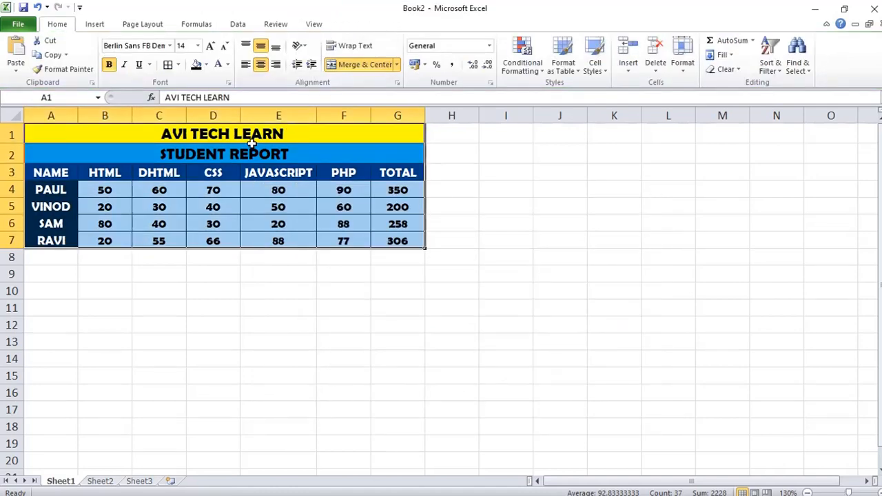
# Insert a 3-D clustered column chart from the whole student report table and place it beside the table.
pyautogui.moveTo(161, 132); pyautogui.dragTo(212, 234)
pyautogui.click(95, 25)
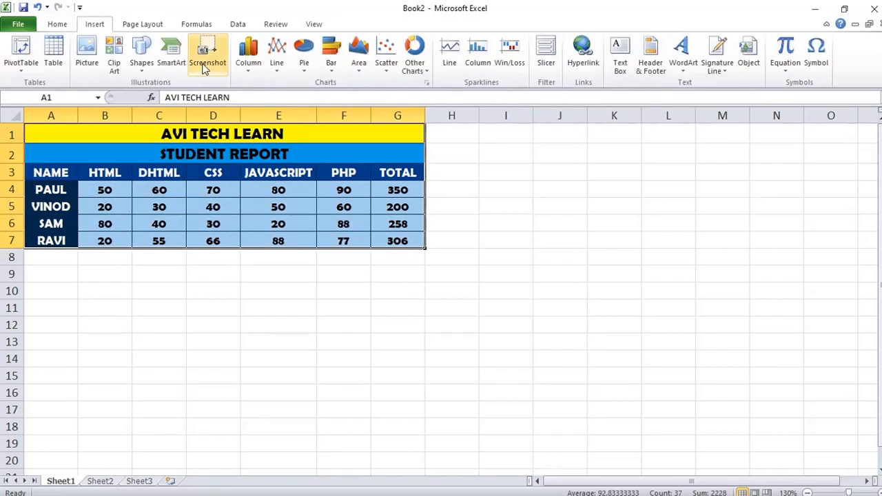
pyautogui.click(249, 64)
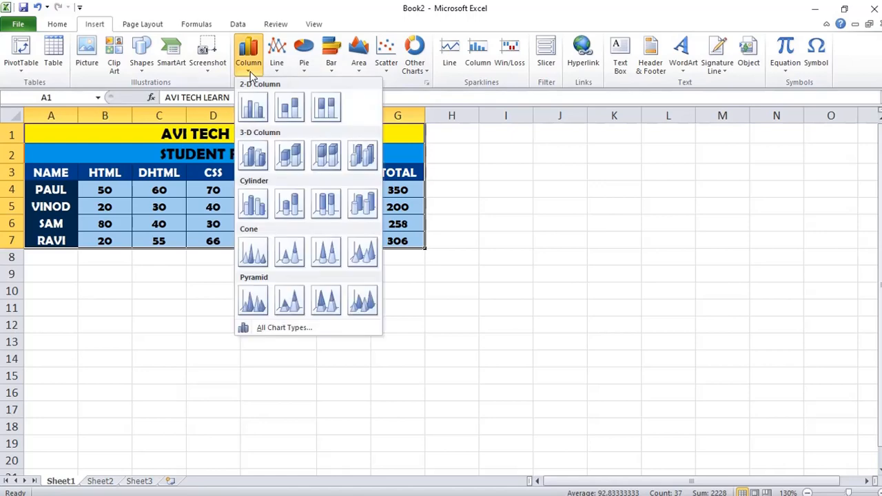
pyautogui.click(259, 157)
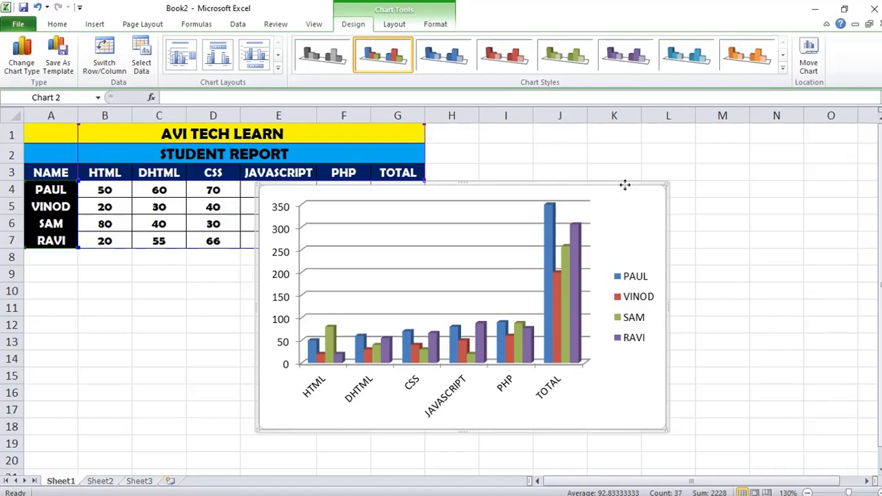
pyautogui.moveTo(624, 186); pyautogui.dragTo(796, 138)
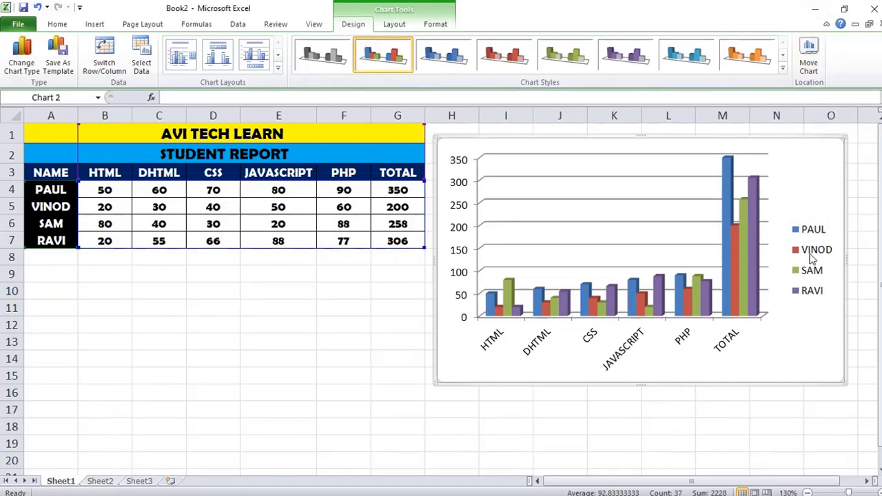
# Move the chart as an object into Sheet2, checking Sheet1 before returning to the chart.
pyautogui.click(809, 66)
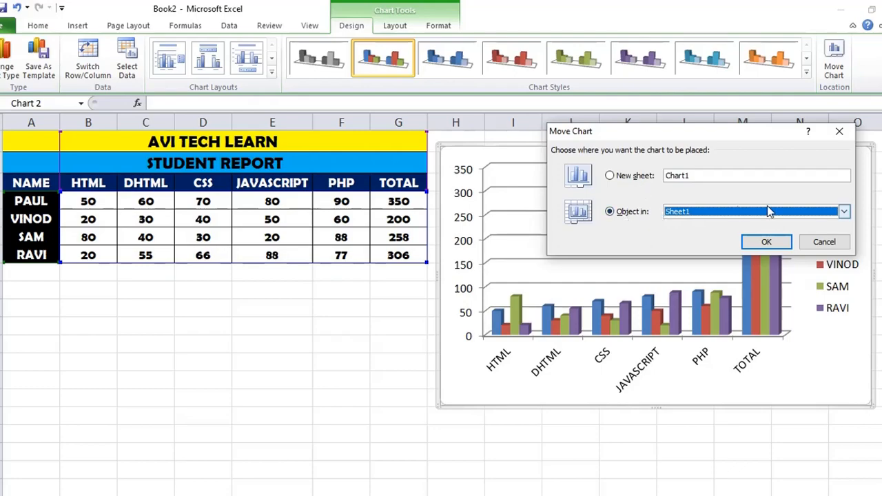
pyautogui.click(845, 213)
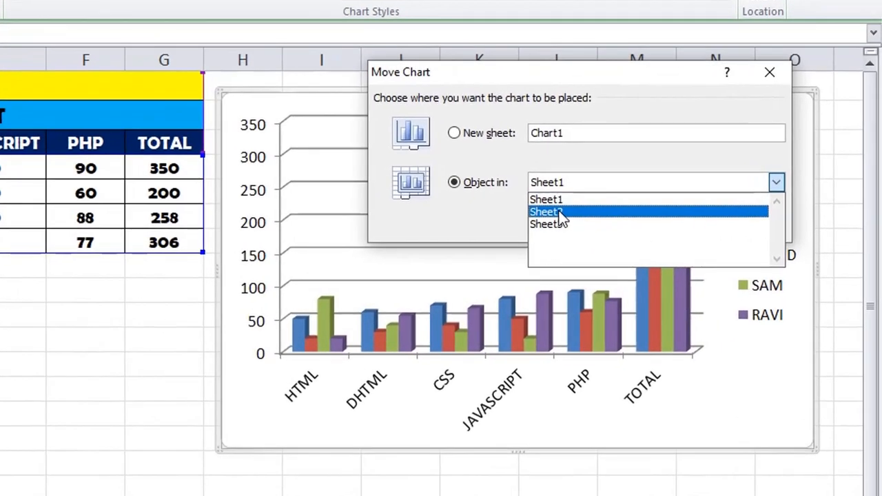
pyautogui.click(560, 214)
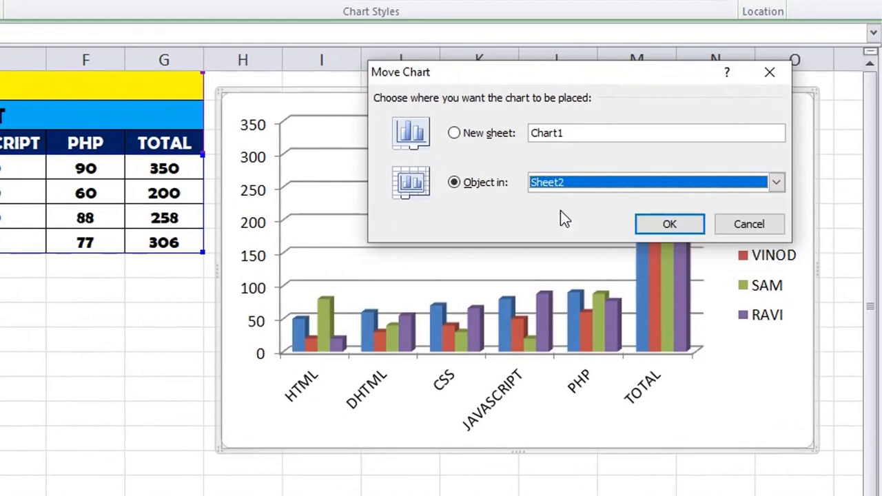
pyautogui.click(658, 224)
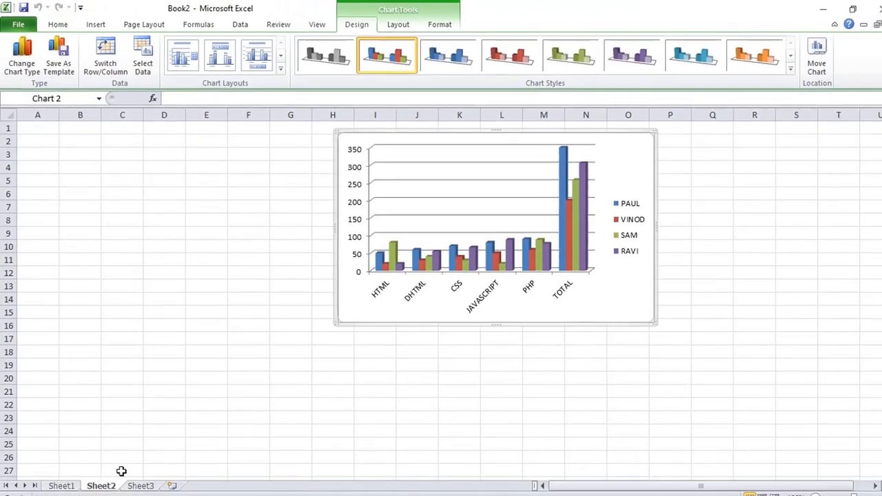
pyautogui.click(61, 486)
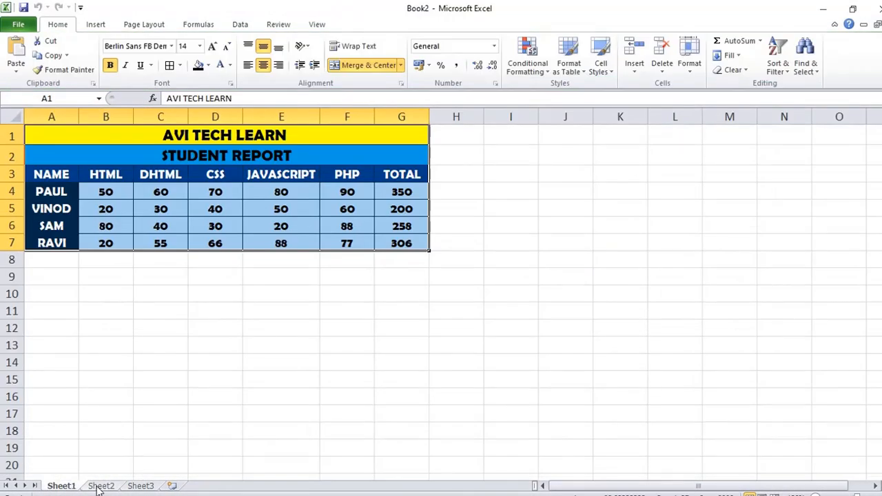
pyautogui.click(100, 486)
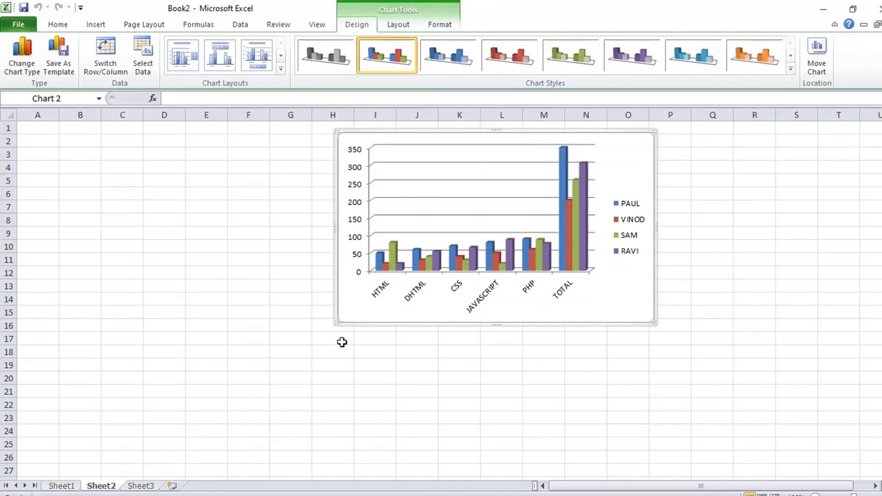
# Enlarge the chart on Sheet2 to about columns D–P and rows 1–26, and apply the black-background multicolour chart style.
pyautogui.moveTo(338, 322); pyautogui.dragTo(134, 457)
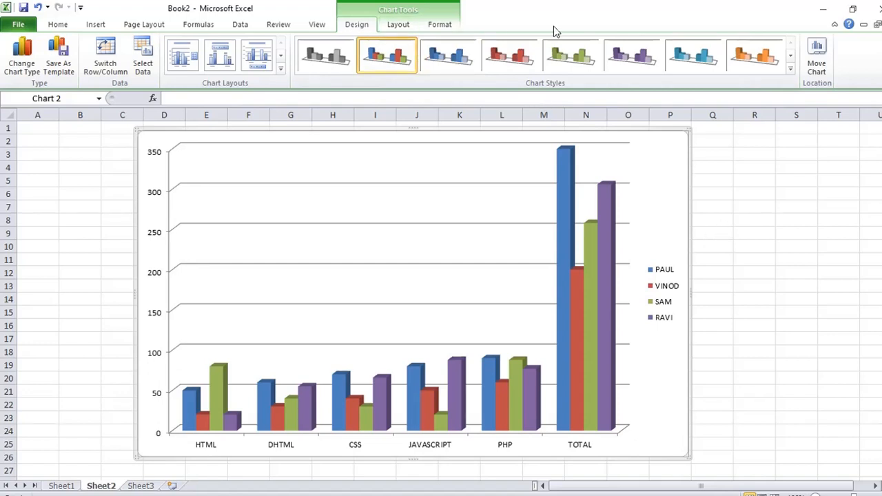
pyautogui.click(791, 71)
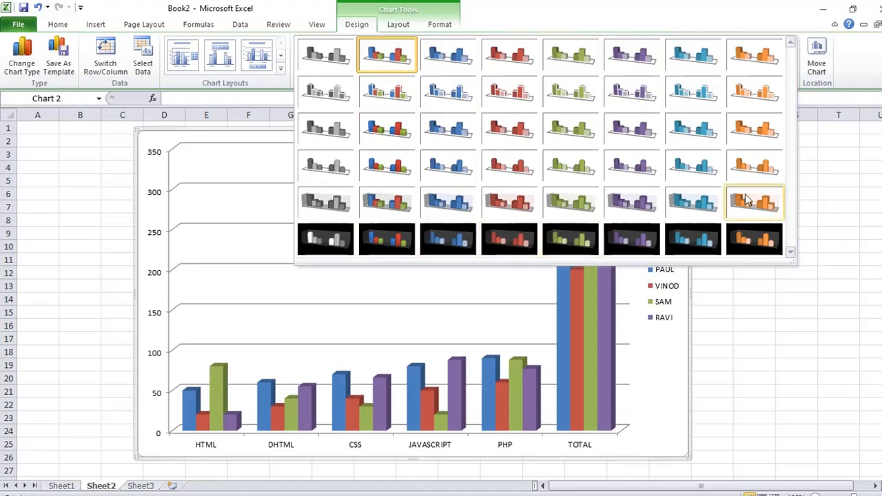
pyautogui.click(396, 241)
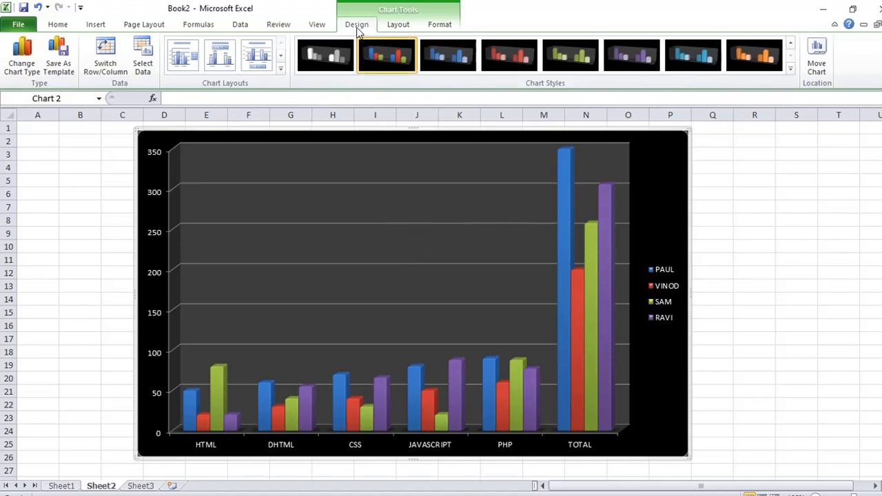
# Add a Centered Overlay chart title reading "STUDENT REPORT" to the Sheet2 chart and undo it.
pyautogui.click(399, 26)
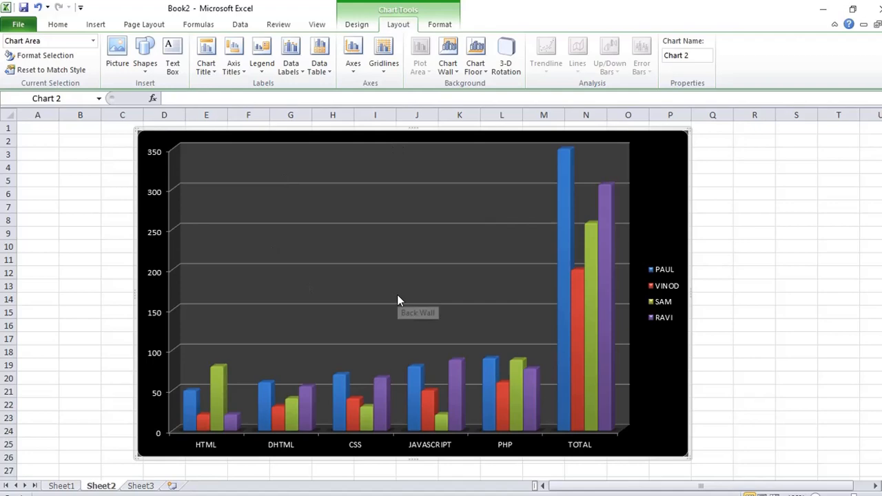
pyautogui.click(63, 486)
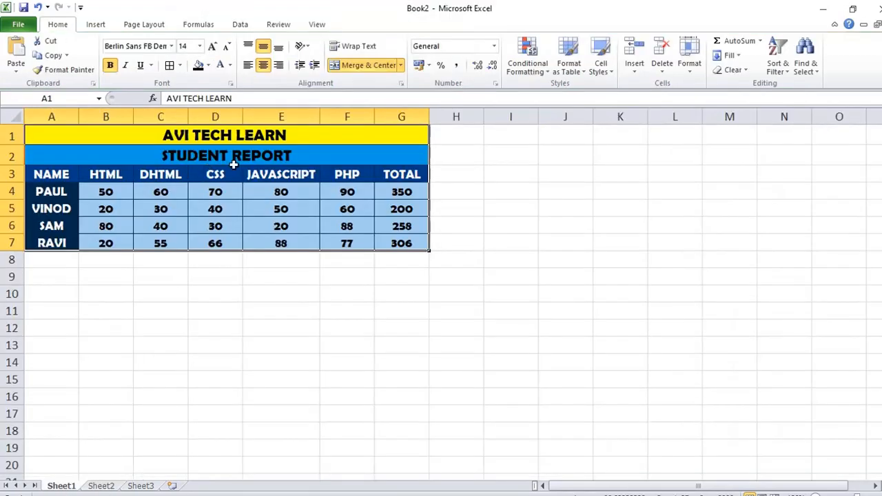
pyautogui.click(105, 485)
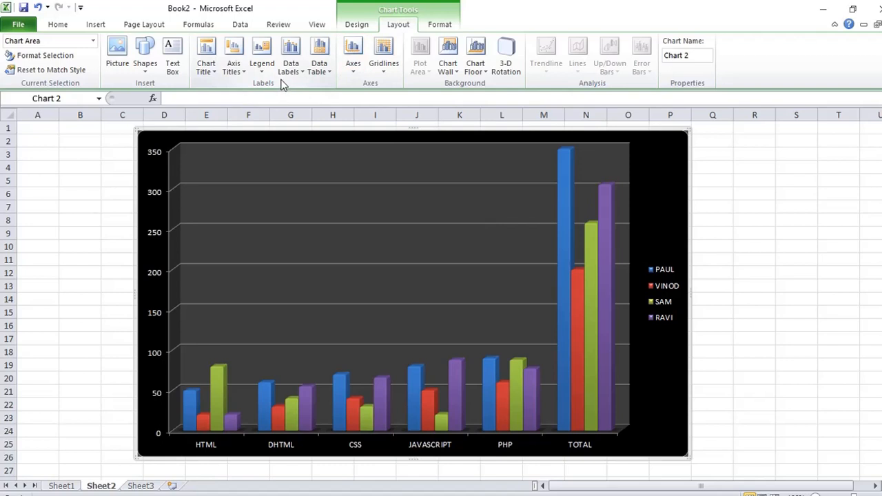
pyautogui.click(213, 71)
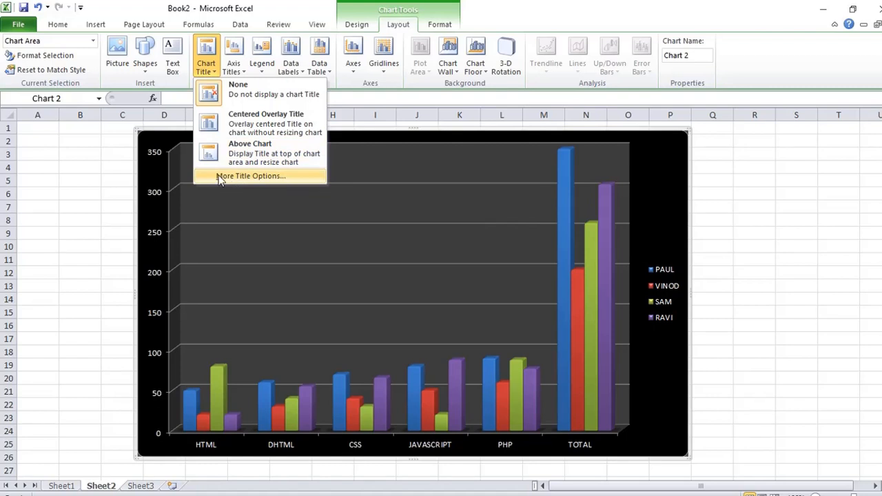
pyautogui.click(261, 129)
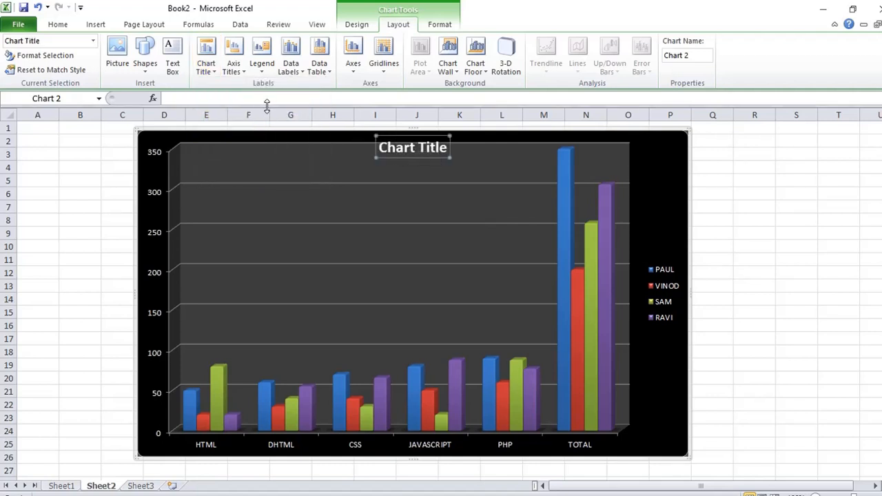
pyautogui.write('studen')
pyautogui.press('BackSpace')
pyautogui.press('BackSpace')
pyautogui.press('BackSpace')
pyautogui.press('BackSpace')
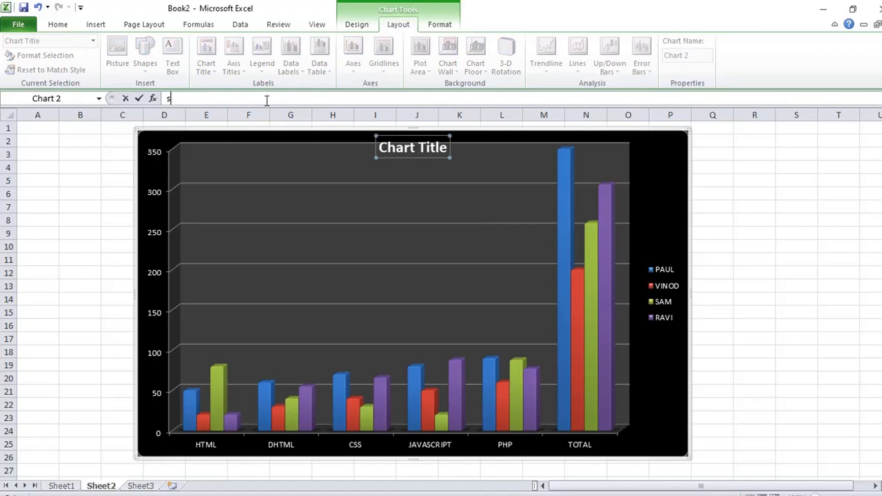
pyautogui.press('BackSpace')
pyautogui.write('STUDENT REPORT')
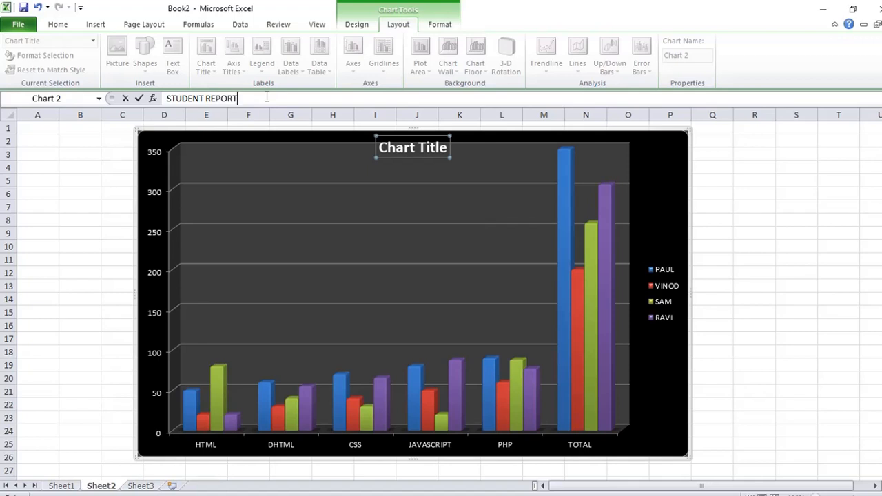
pyautogui.press('Return')
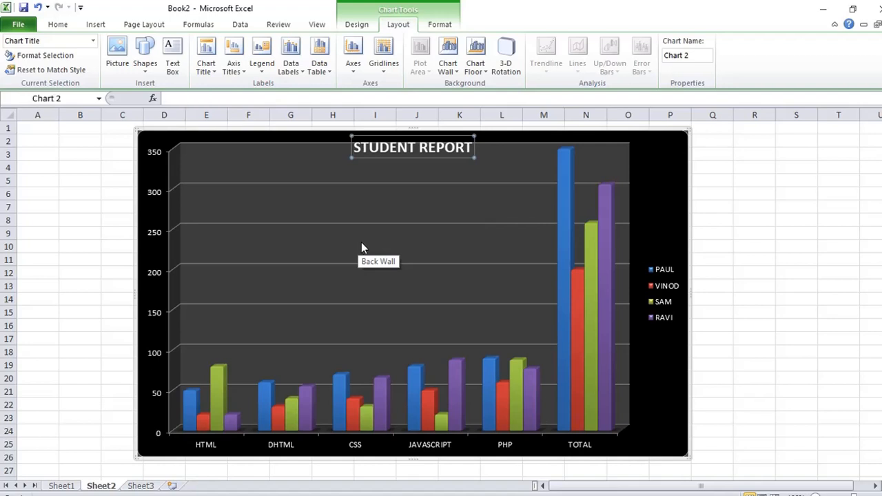
pyautogui.hotkey('ctrl', 'z')
pyautogui.hotkey('ctrl', 'z')
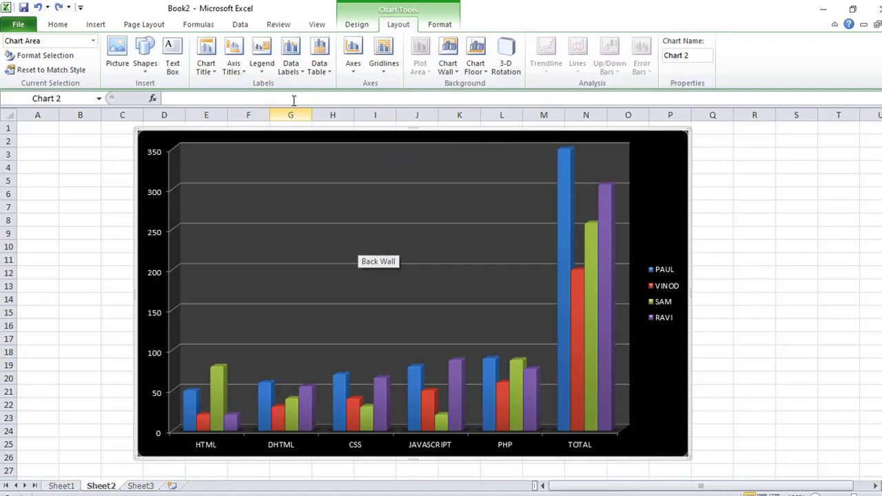
# Add an Above Chart title reading "STUDENT REPORT" to the chart.
pyautogui.click(210, 71)
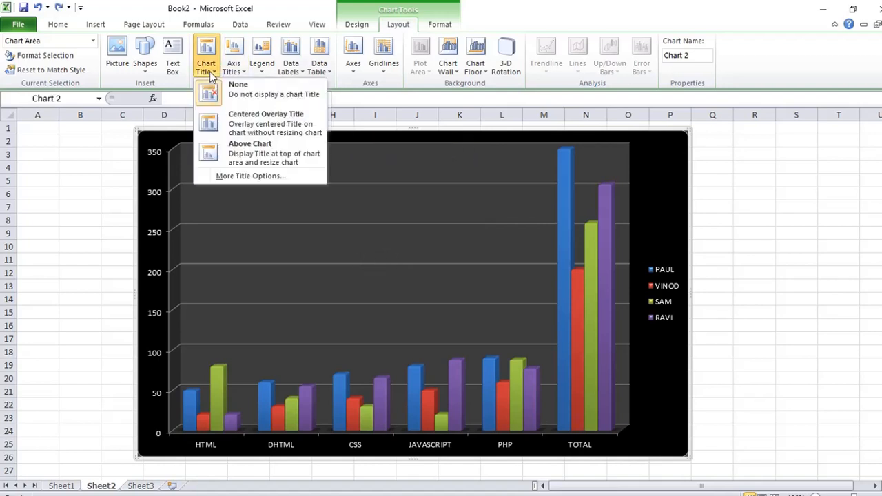
pyautogui.click(246, 157)
pyautogui.write('STUDEN')
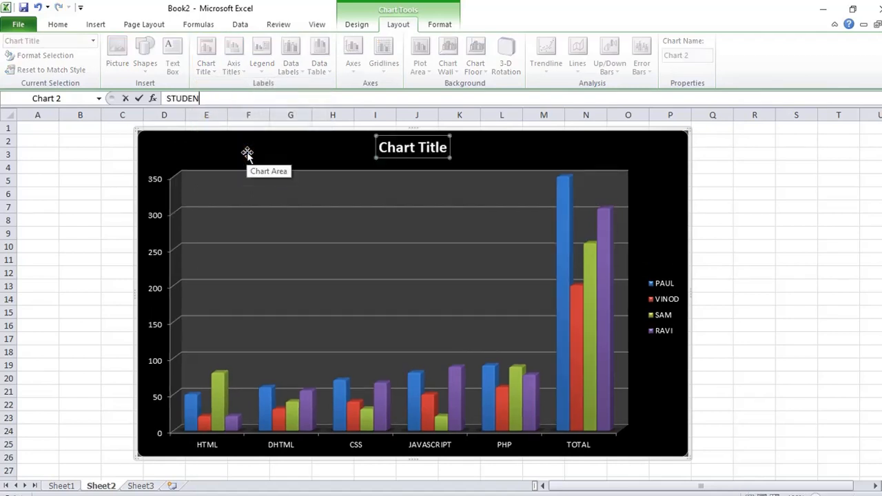
pyautogui.write('T REPORT')
pyautogui.press('Return')
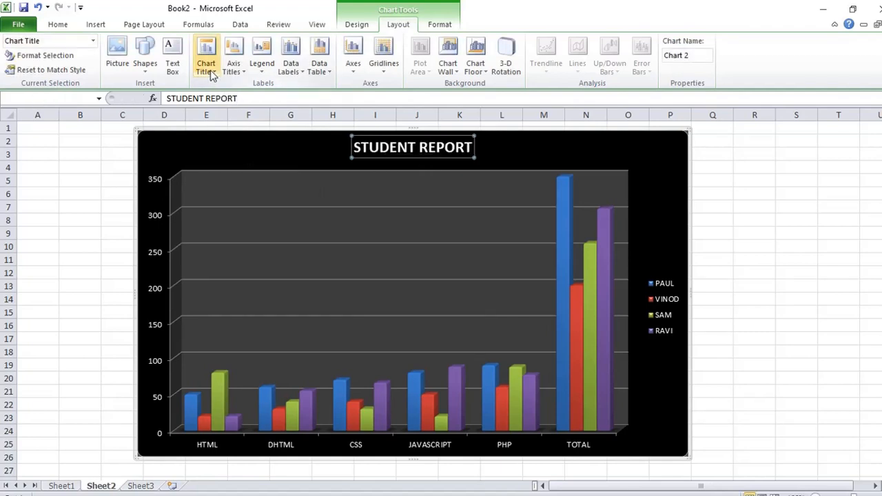
# Add a primary horizontal axis title below the chart's axis reading "SUBJECTS".
pyautogui.click(242, 71)
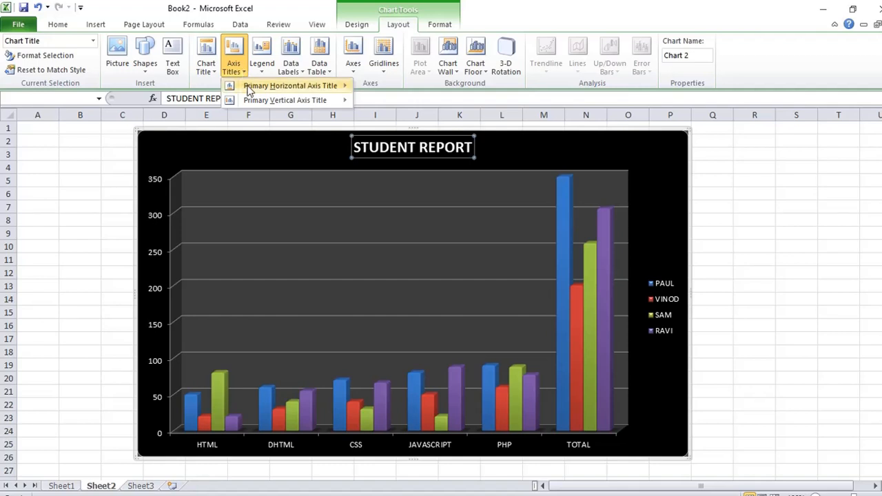
pyautogui.moveTo(250, 88)
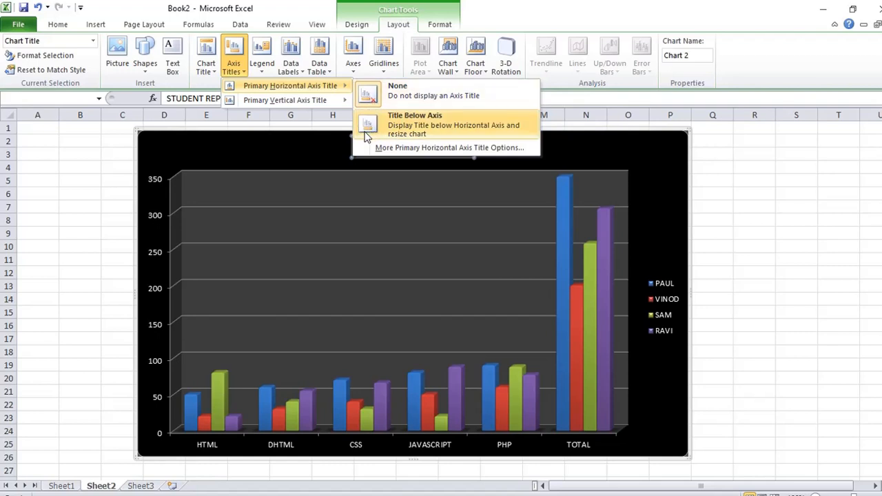
pyautogui.click(414, 128)
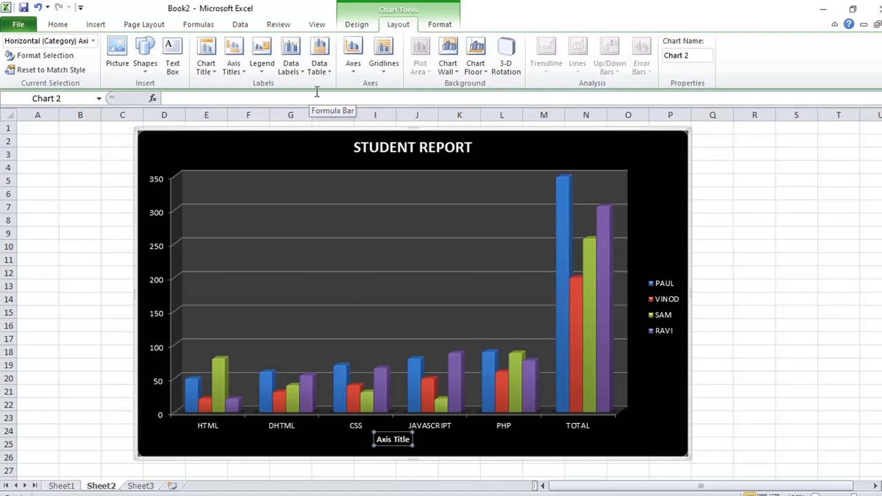
pyautogui.write('SUBJE')
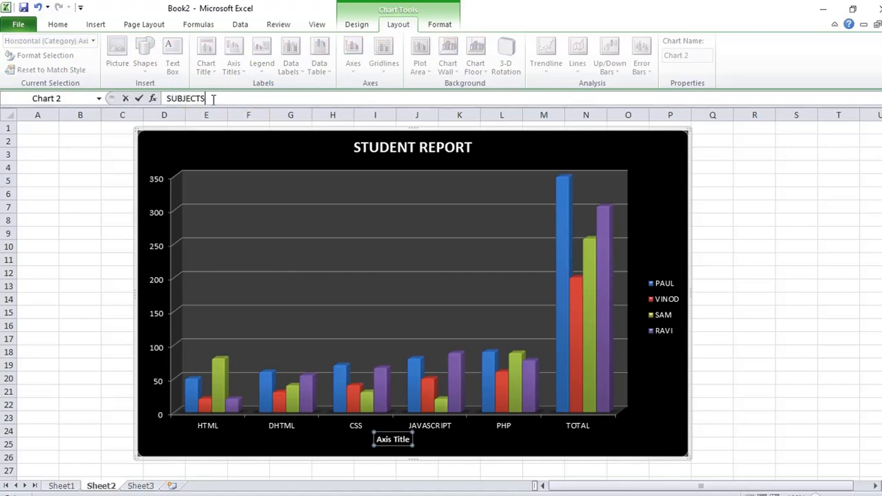
pyautogui.write('CTS')
pyautogui.press('Return')
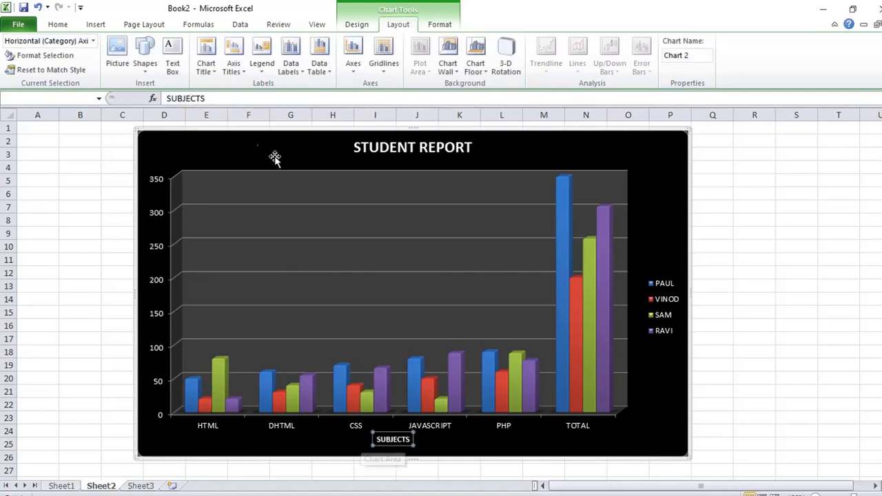
# Add a rotated primary vertical axis title to the chart reading "MARKS".
pyautogui.click(241, 73)
pyautogui.moveTo(254, 103)
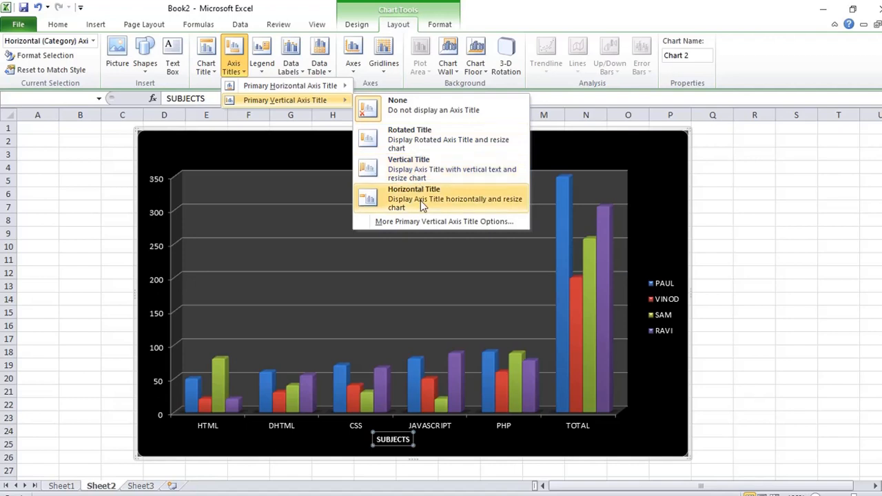
pyautogui.click(409, 143)
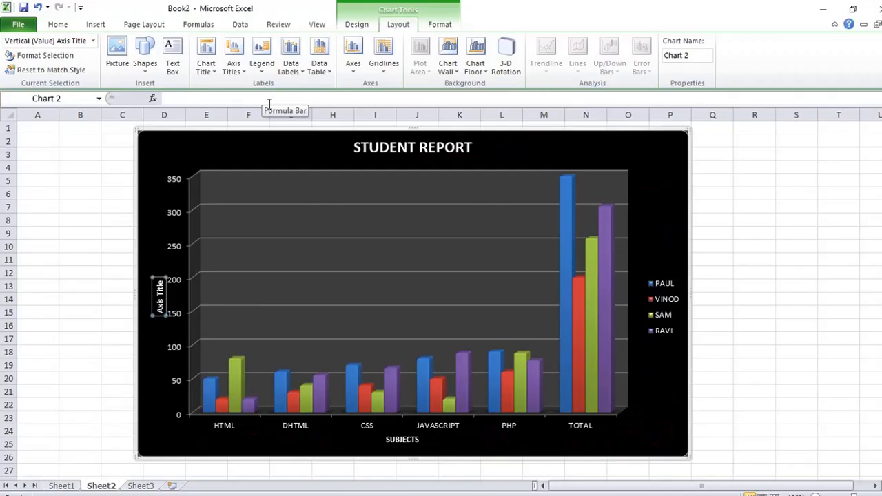
pyautogui.write('MARKS')
pyautogui.press('Return')
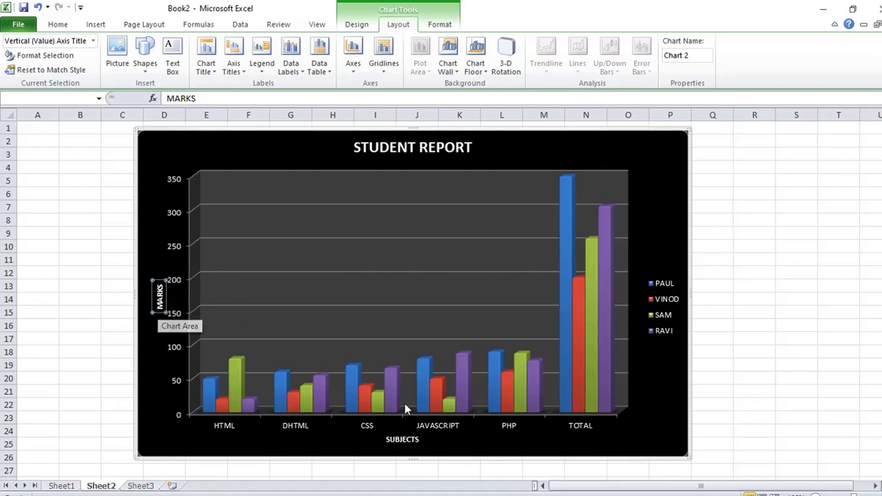
pyautogui.click(236, 73)
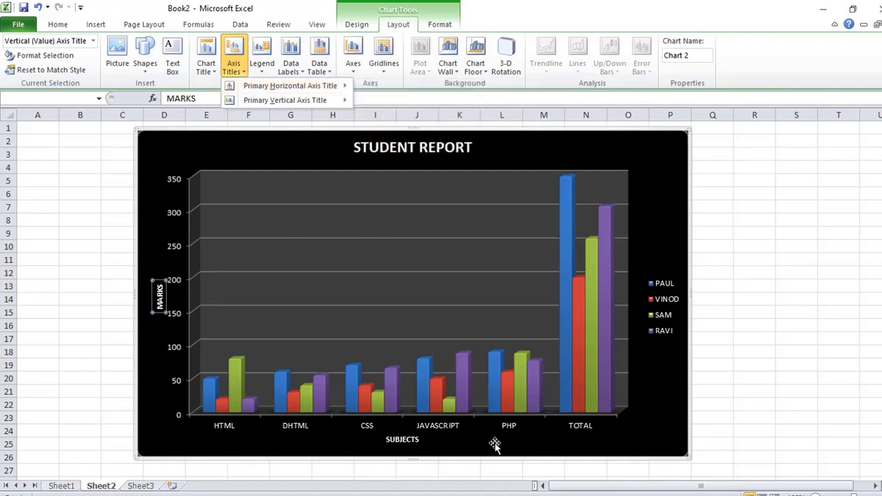
pyautogui.moveTo(283, 102)
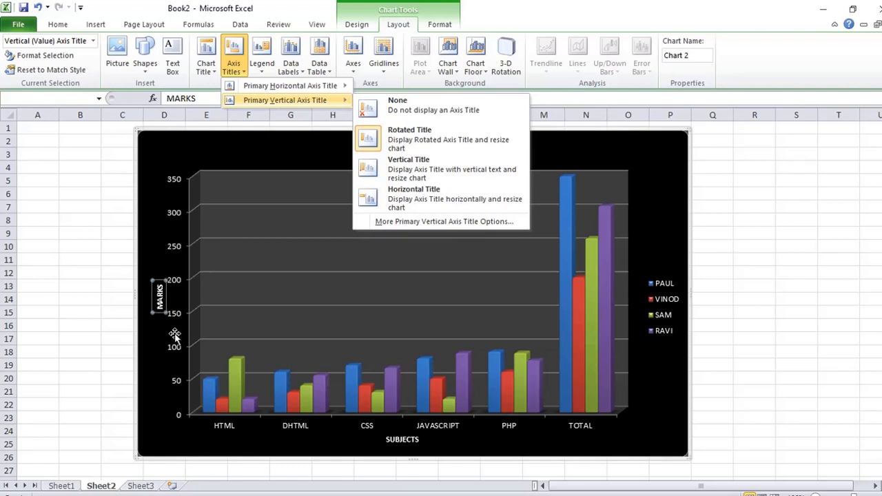
pyautogui.click(208, 71)
pyautogui.click(520, 144)
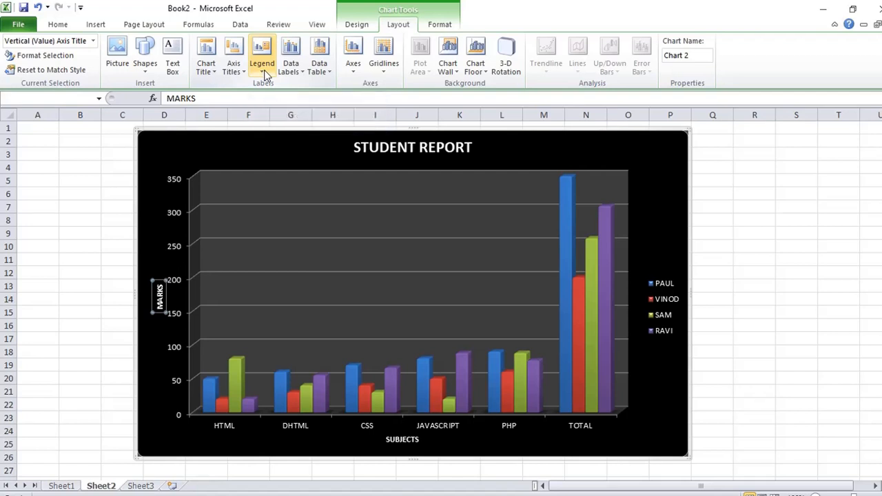
# Try the chart legend at the top and return it to the right-aligned placement.
pyautogui.click(265, 75)
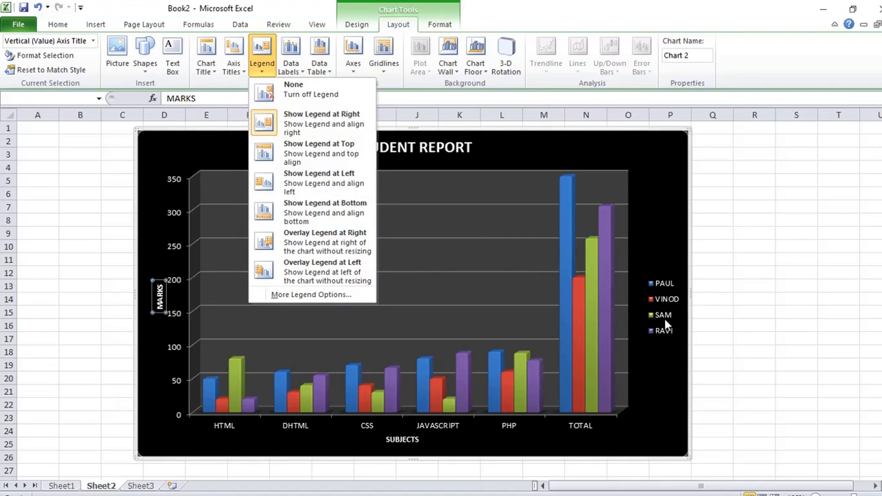
pyautogui.click(317, 149)
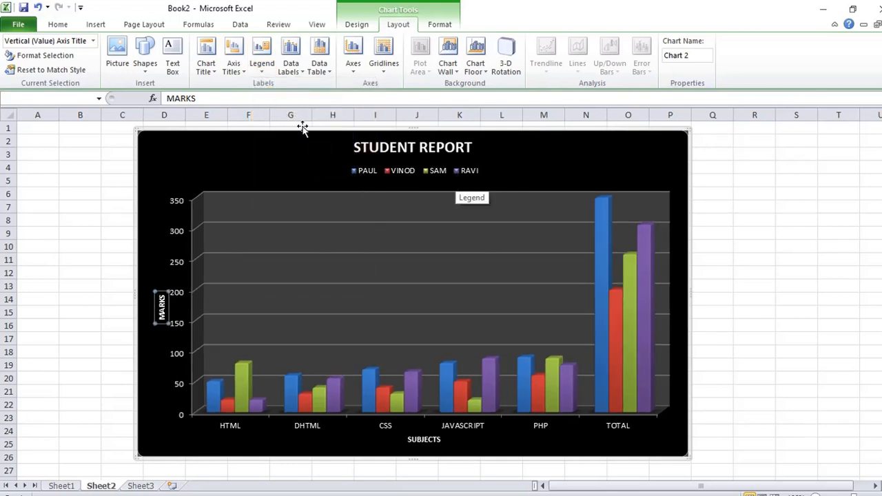
pyautogui.click(262, 58)
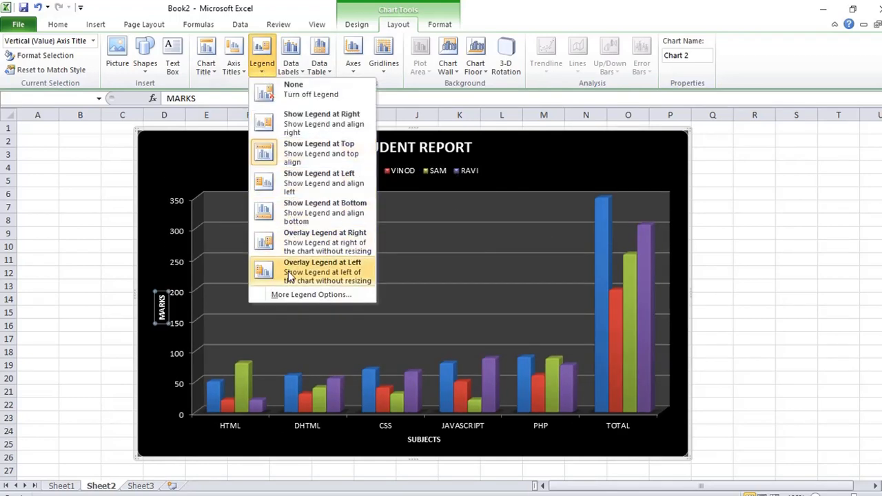
pyautogui.click(297, 120)
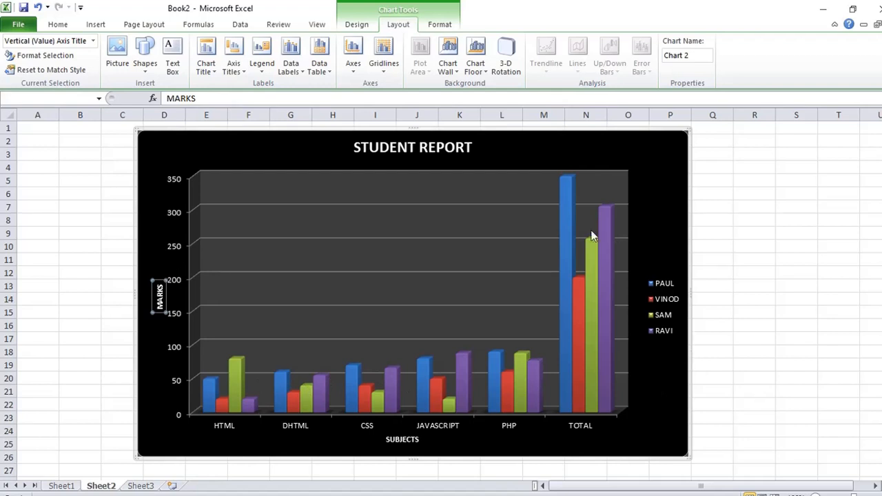
# Show data labels on all columns of the chart.
pyautogui.click(301, 68)
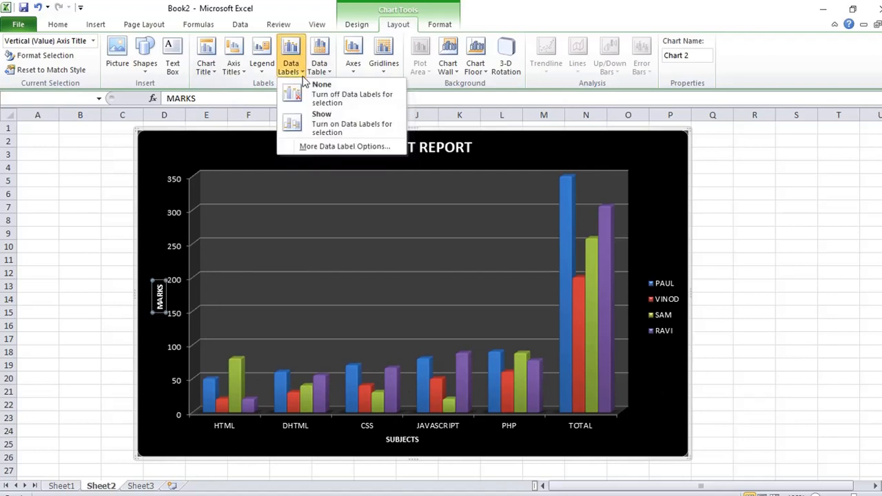
pyautogui.click(325, 126)
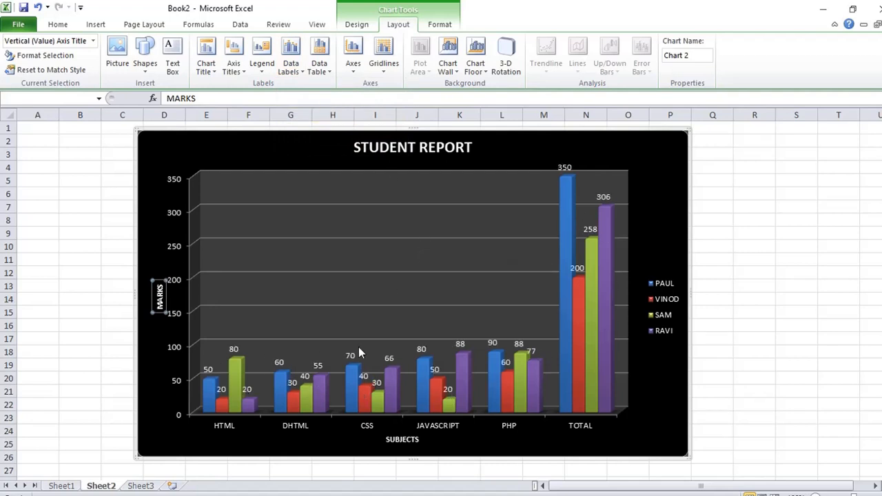
# Show a data table without legend keys below the chart, checking the source table on Sheet1 first.
pyautogui.click(326, 68)
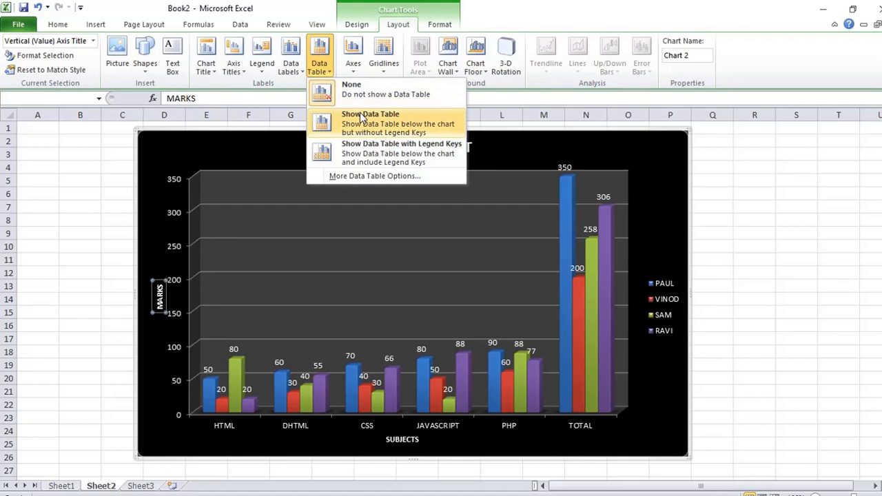
pyautogui.click(73, 136)
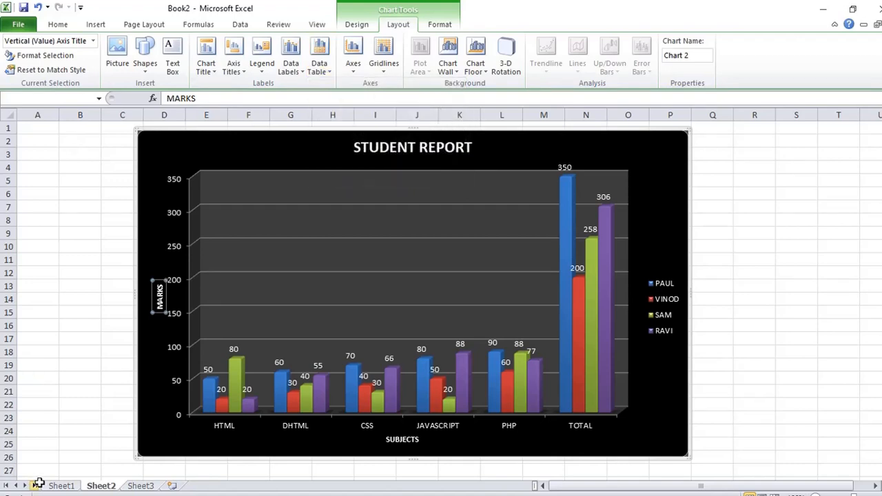
pyautogui.click(52, 486)
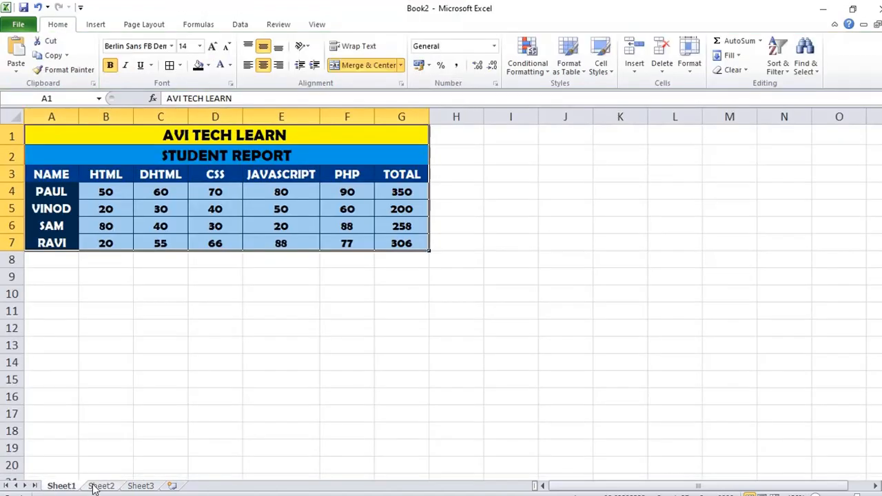
pyautogui.click(93, 486)
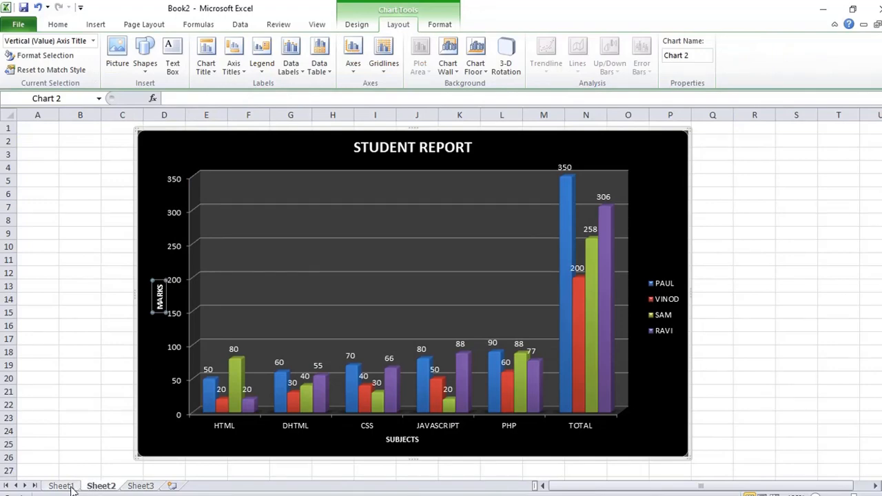
pyautogui.click(67, 486)
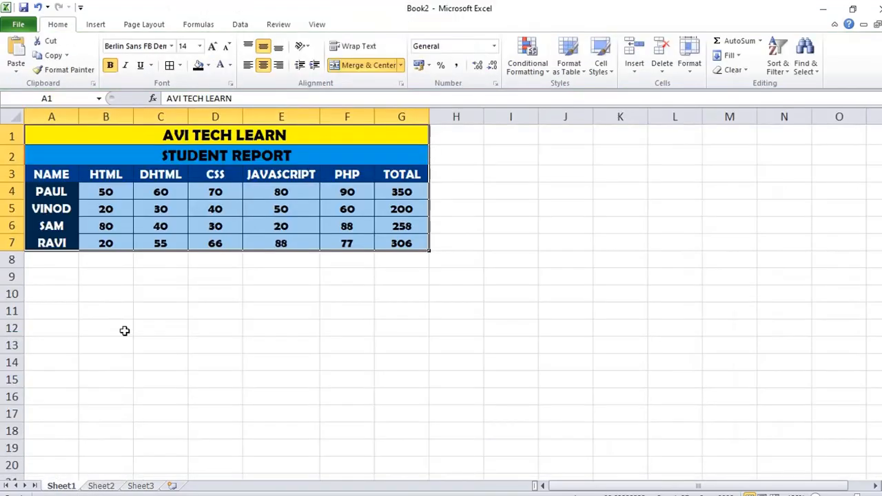
pyautogui.click(103, 486)
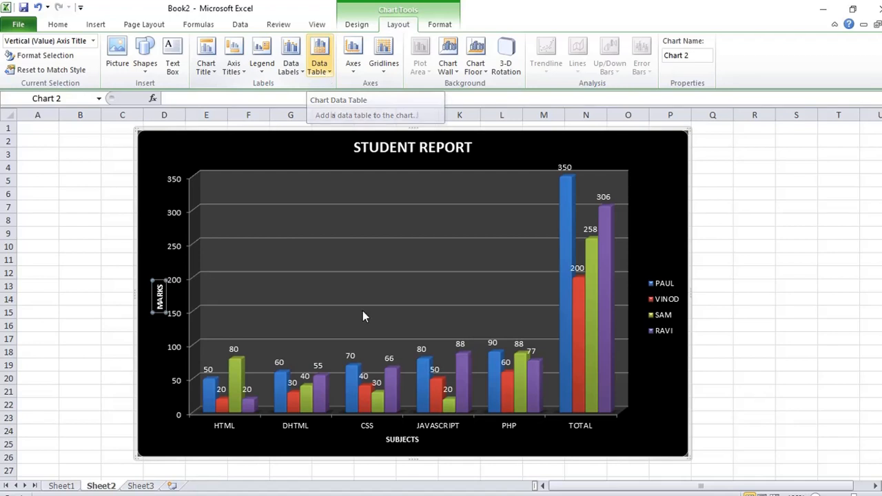
pyautogui.click(318, 67)
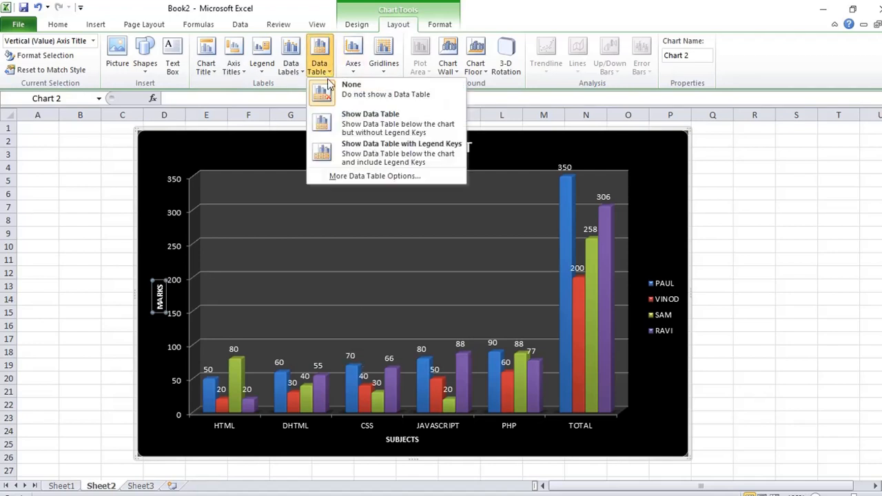
pyautogui.click(369, 126)
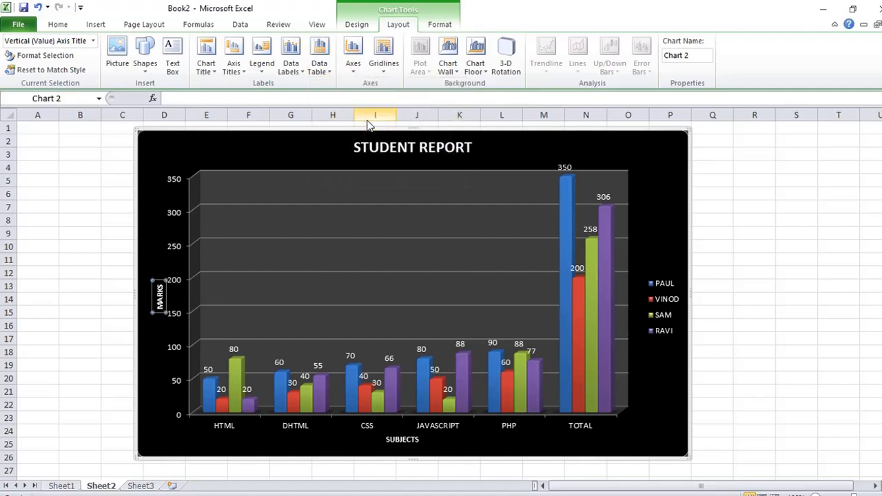
pyautogui.doubleClick(300, 384)
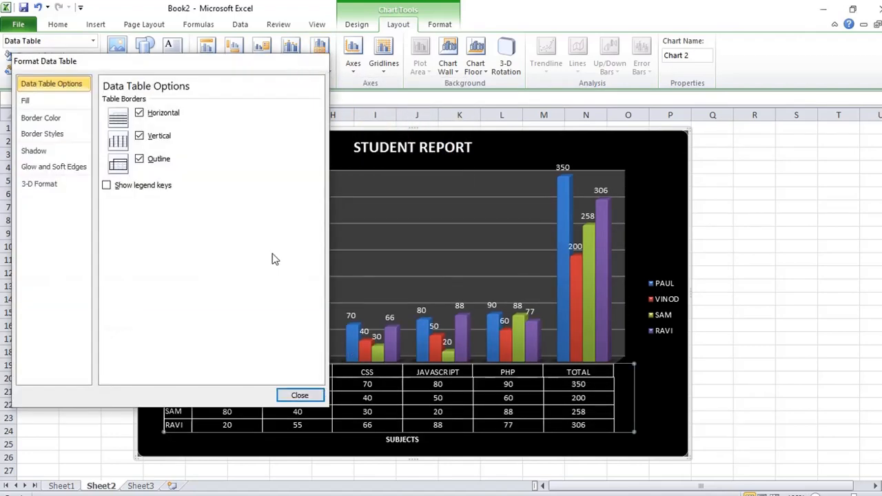
pyautogui.click(302, 395)
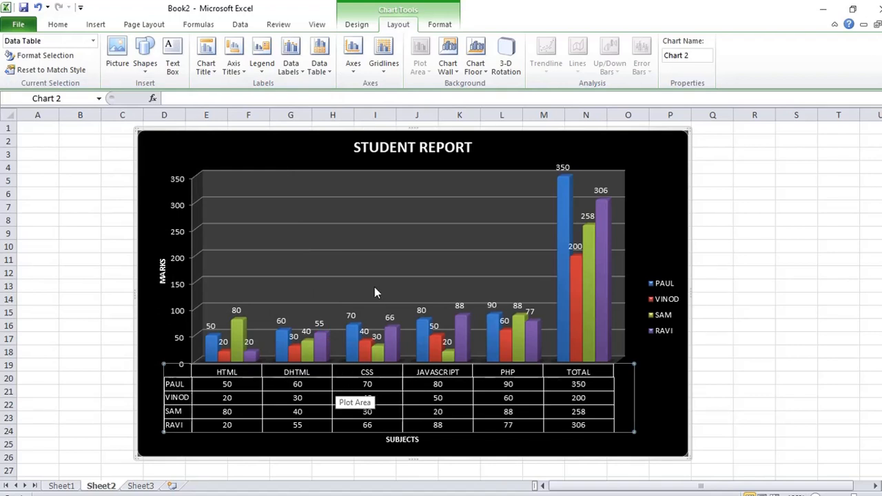
# Try the chart's data table with and without legend keys and remove it from the chart.
pyautogui.click(328, 74)
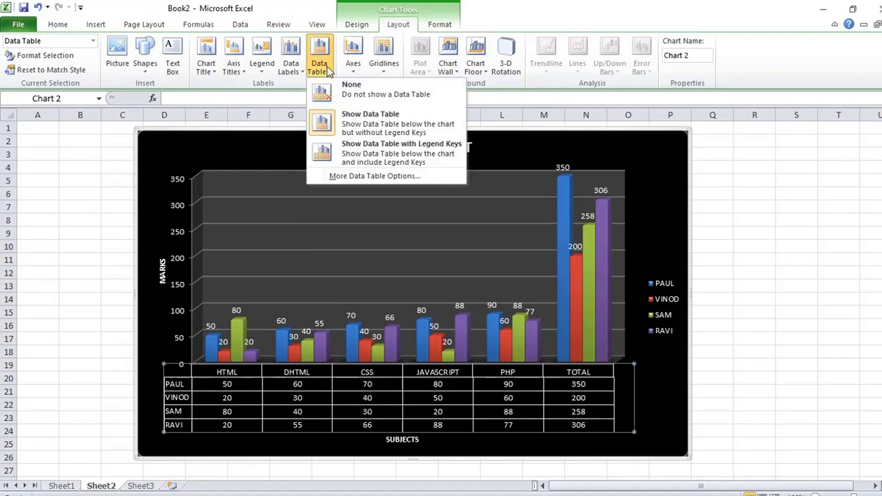
pyautogui.click(361, 157)
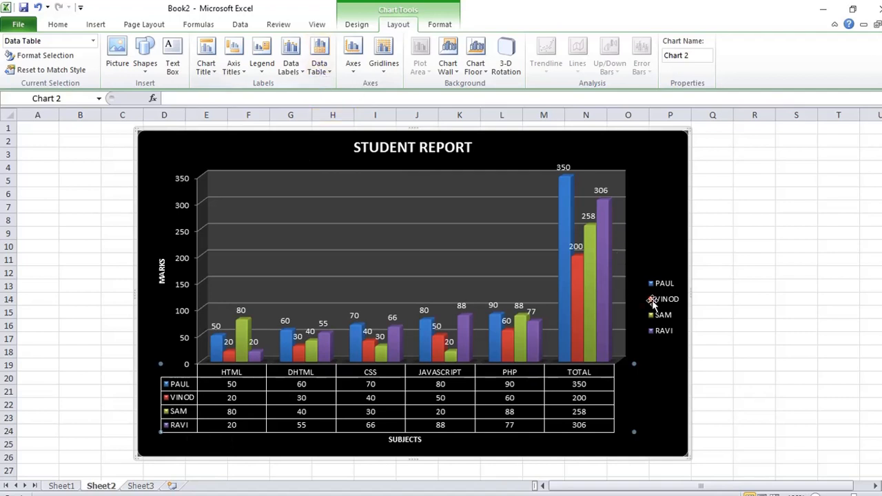
pyautogui.click(322, 69)
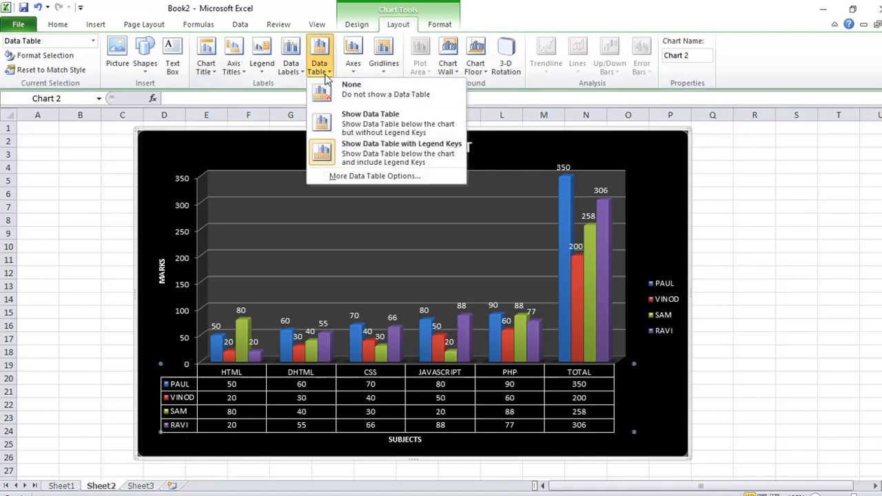
pyautogui.click(362, 128)
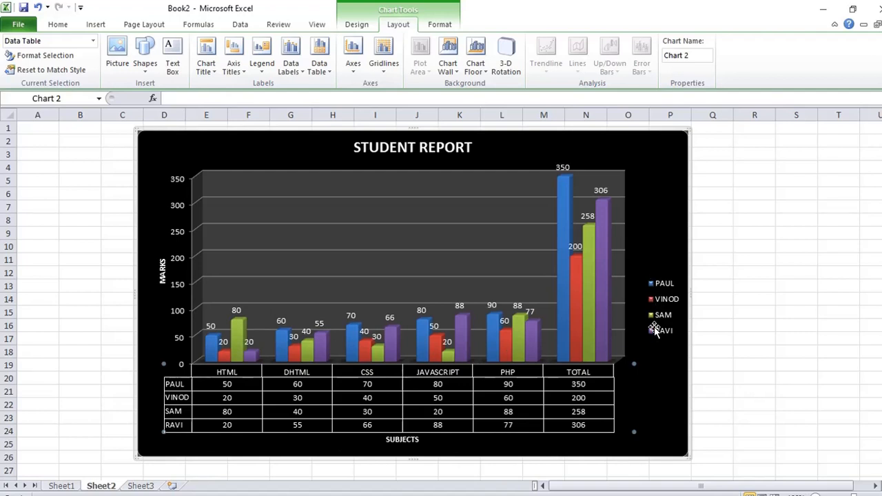
pyautogui.click(319, 65)
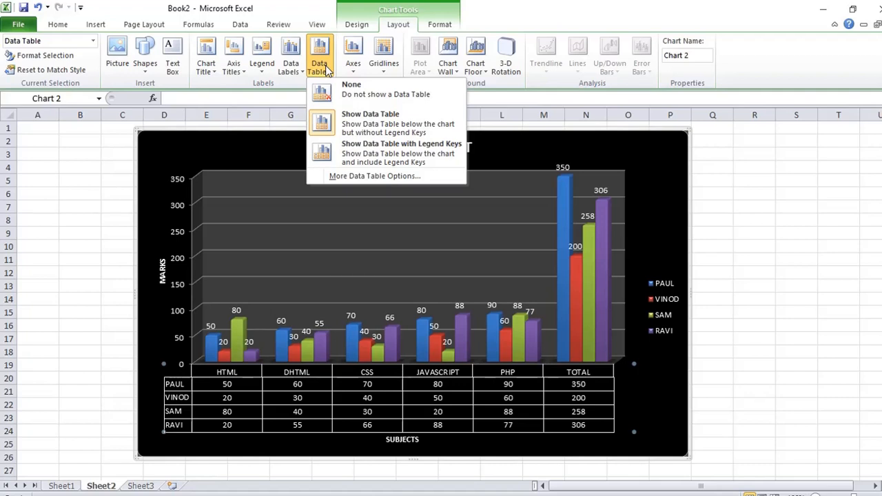
pyautogui.click(350, 94)
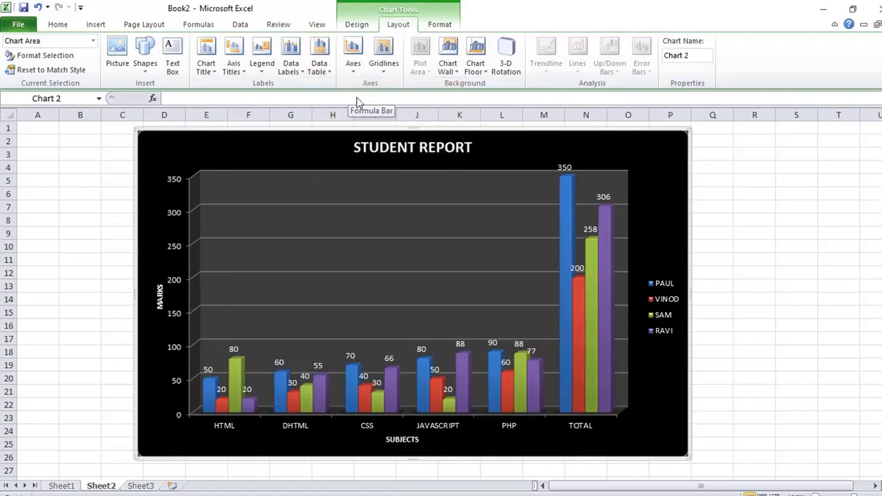
# Try the chart's primary horizontal axis without labeling and return it to the left-to-right axis with labels.
pyautogui.click(355, 66)
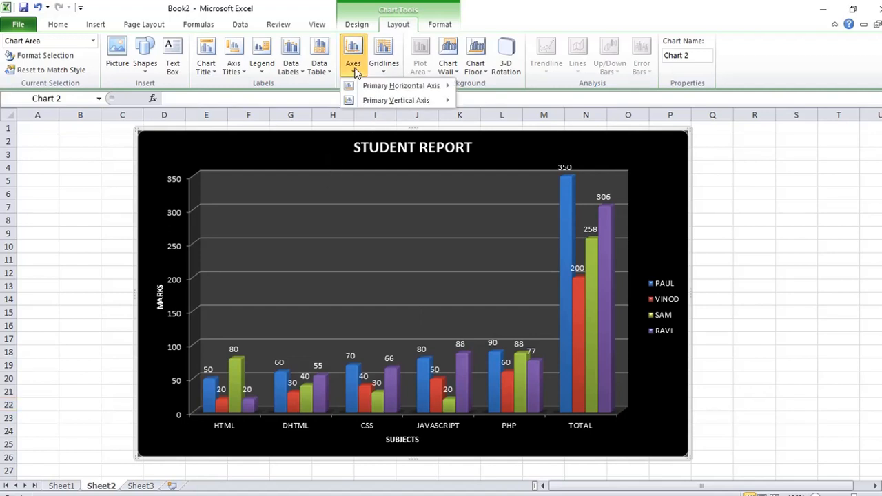
pyautogui.moveTo(366, 90)
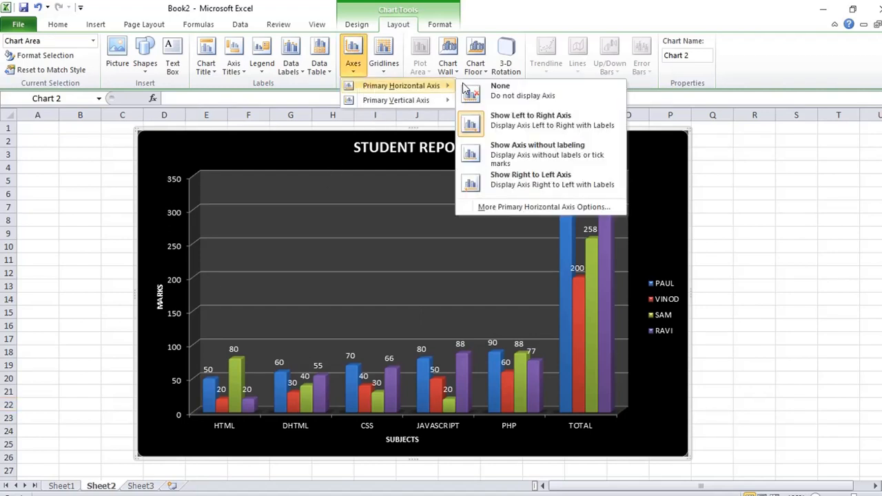
pyautogui.click(541, 153)
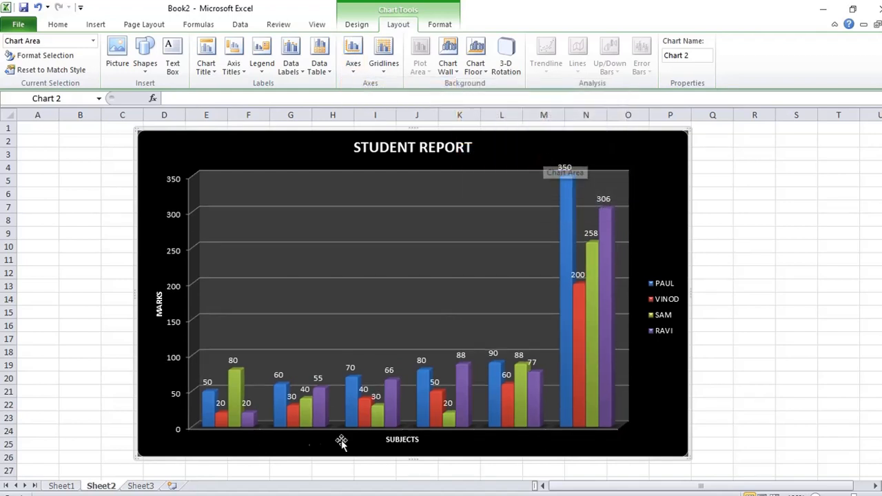
pyautogui.click(353, 55)
pyautogui.moveTo(401, 85)
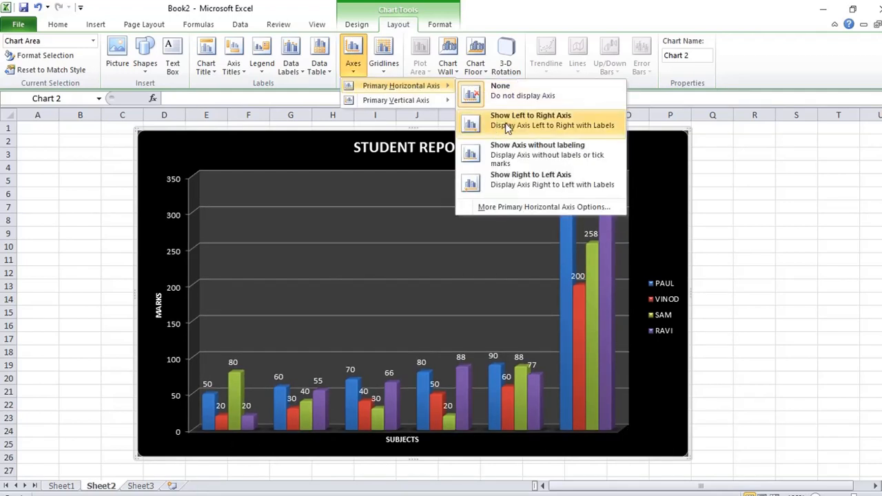
pyautogui.click(510, 126)
# Try the chart's primary vertical axis in thousands and in billions, and return it to the default axis.
pyautogui.click(352, 59)
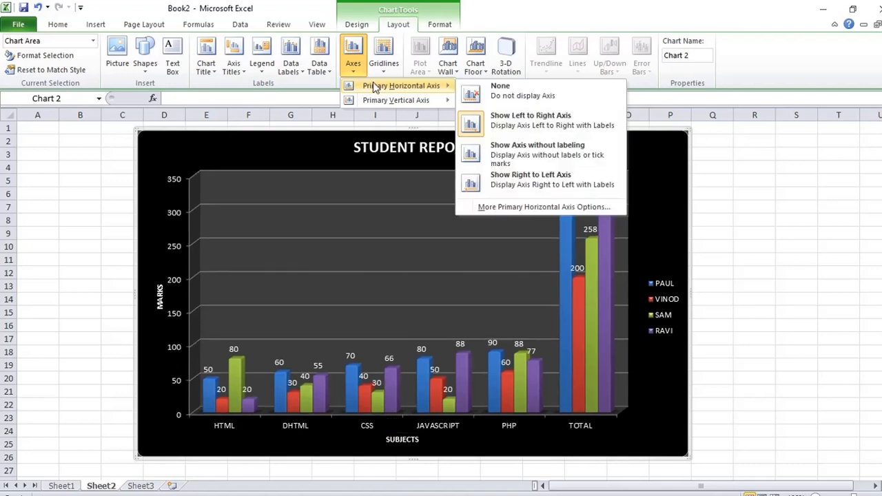
pyautogui.moveTo(383, 104)
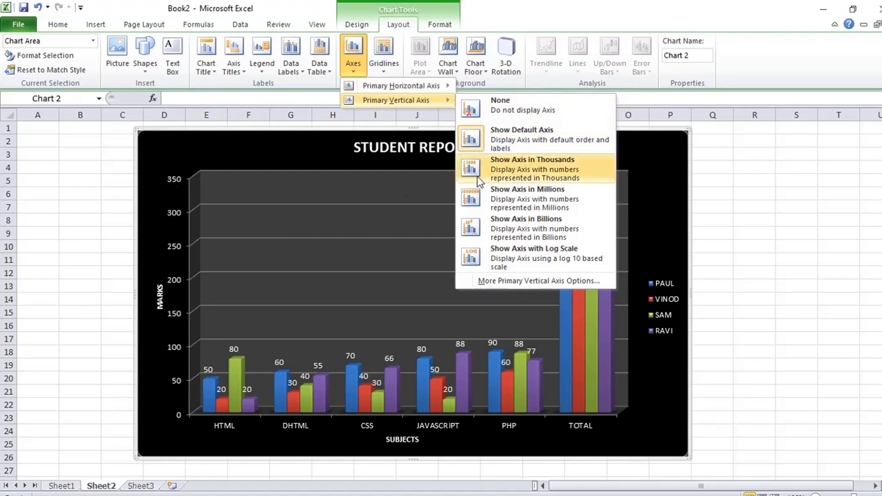
pyautogui.click(558, 173)
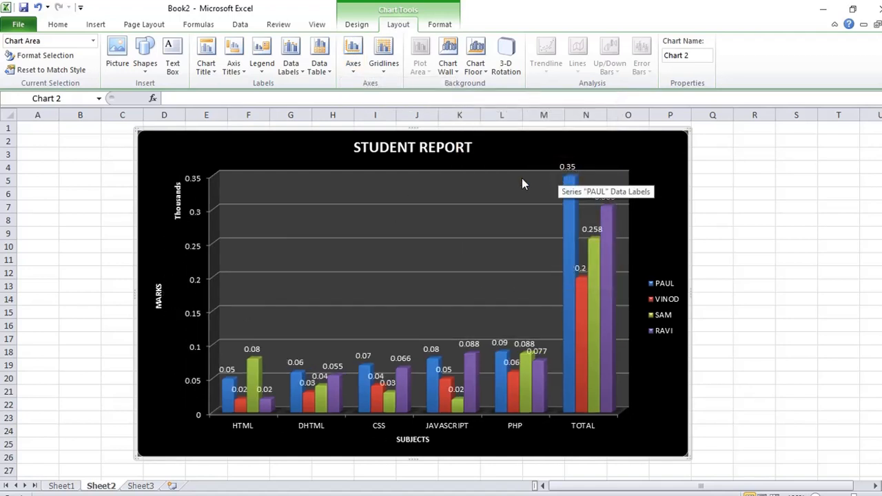
pyautogui.click(359, 67)
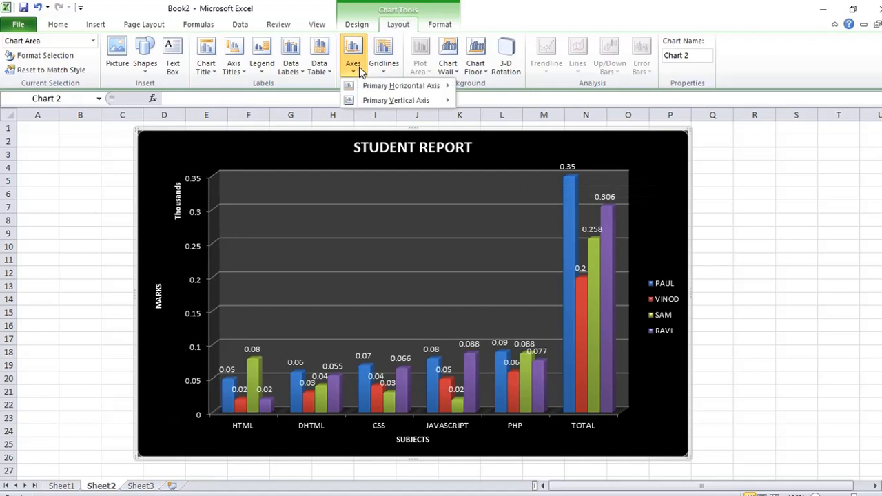
pyautogui.moveTo(371, 99)
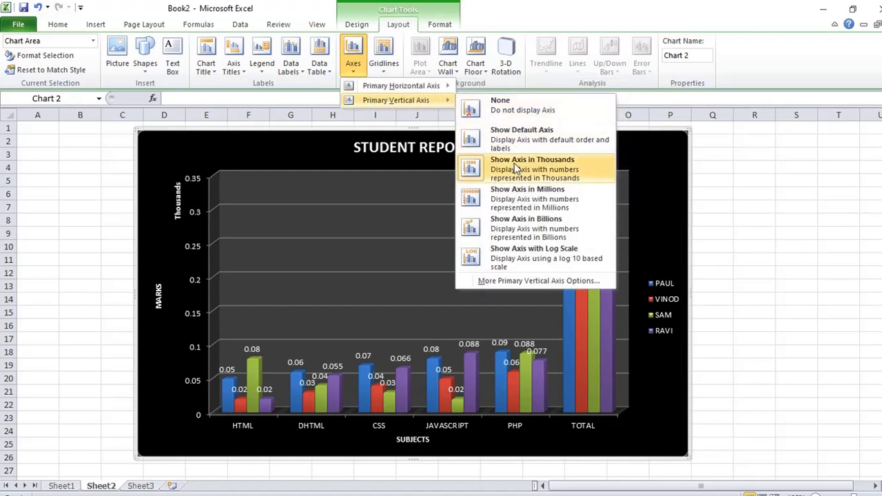
pyautogui.click(536, 228)
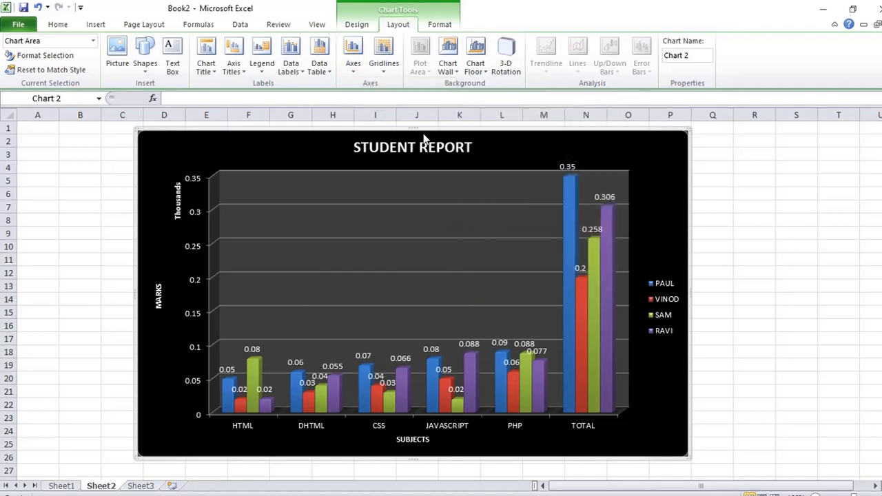
pyautogui.click(357, 72)
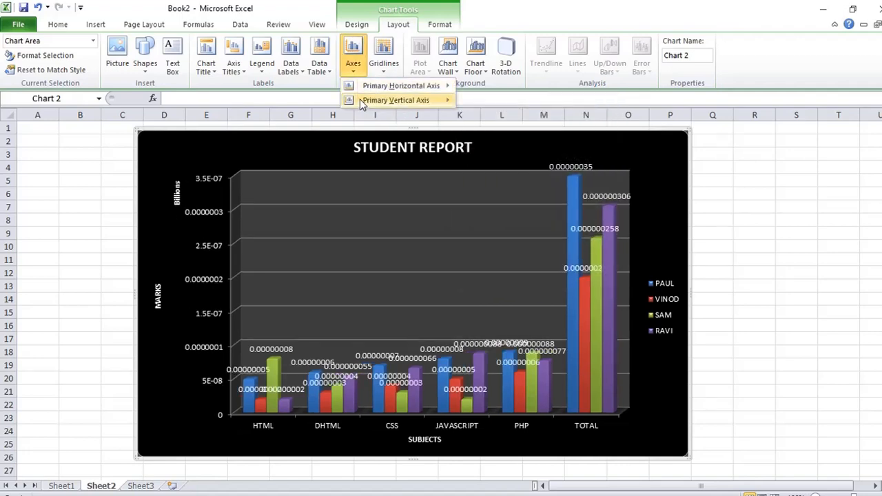
pyautogui.moveTo(360, 100)
pyautogui.click(506, 143)
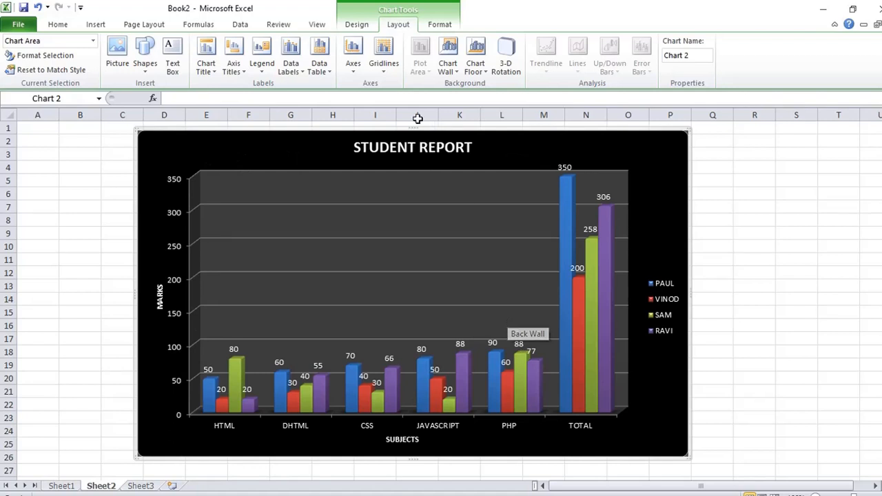
# Try minor and combined major and minor horizontal gridlines on the chart, and return to major gridlines only.
pyautogui.click(384, 65)
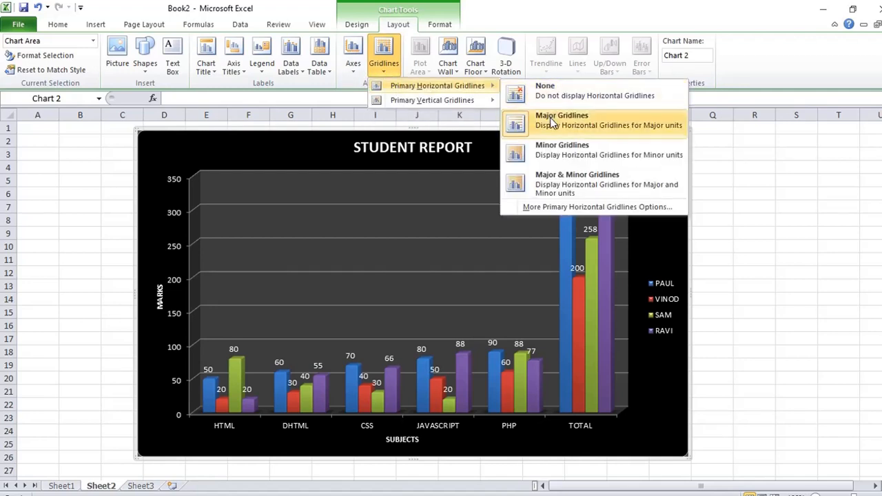
pyautogui.click(561, 151)
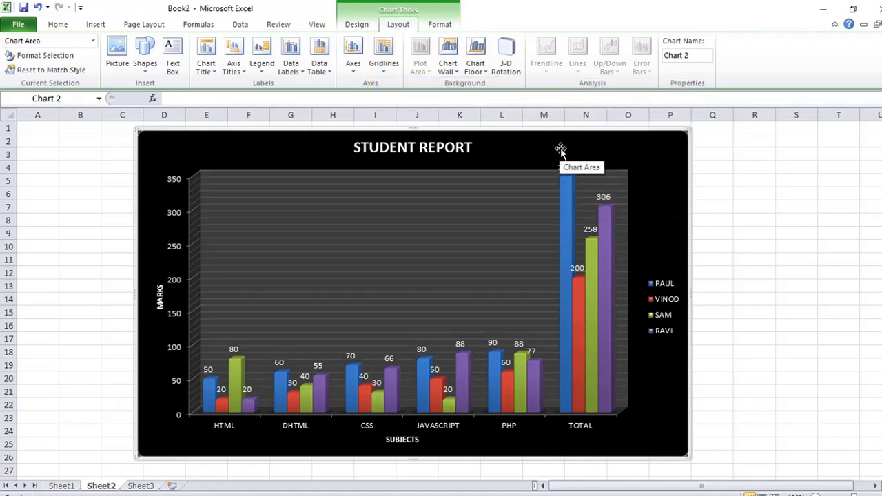
pyautogui.click(352, 62)
pyautogui.click(384, 69)
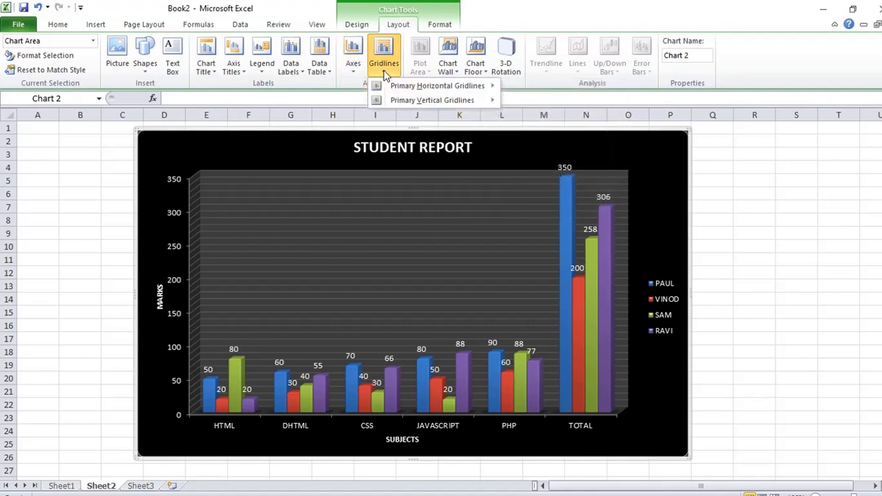
pyautogui.moveTo(408, 89)
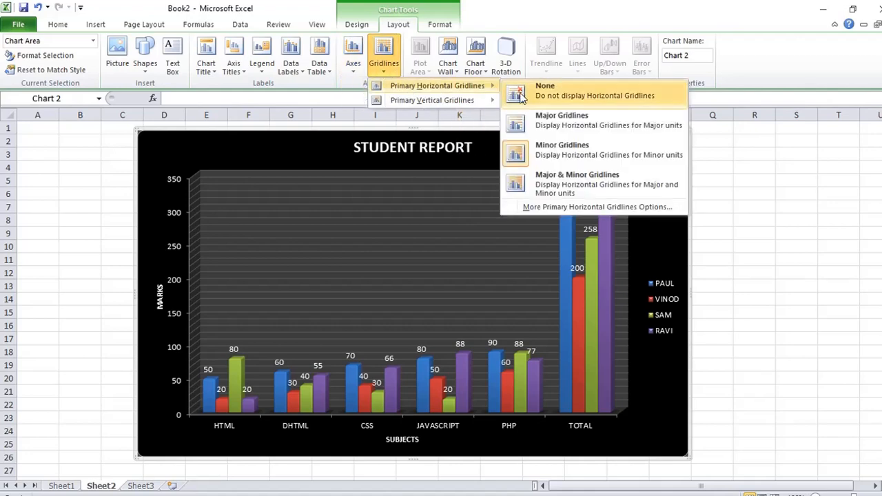
pyautogui.click(549, 180)
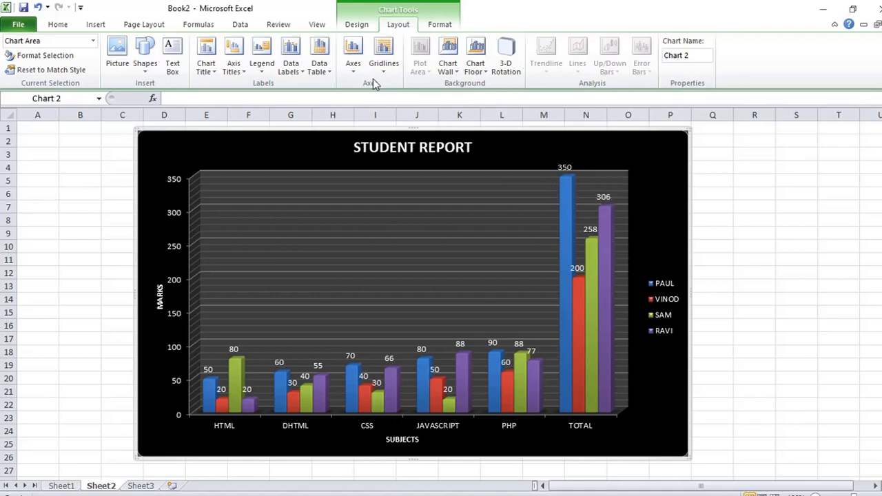
pyautogui.click(384, 63)
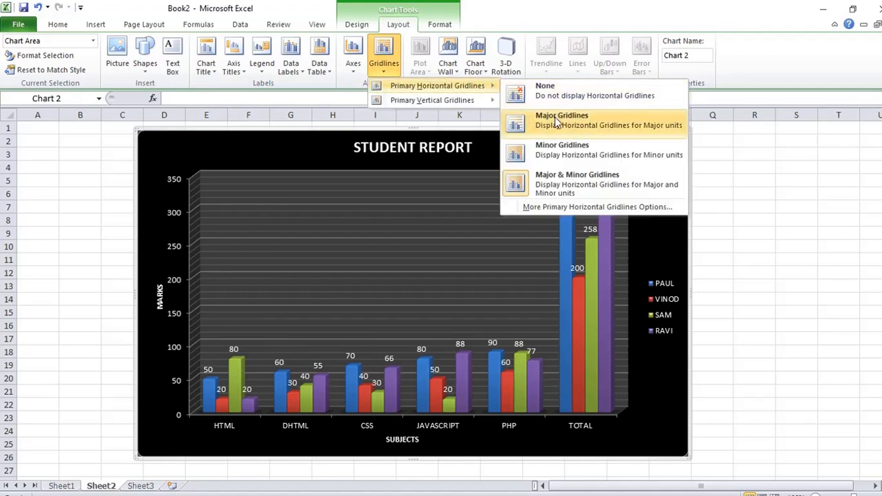
pyautogui.click(555, 118)
# Try minor and major vertical gridlines on the chart and remove the vertical gridlines again.
pyautogui.click(387, 71)
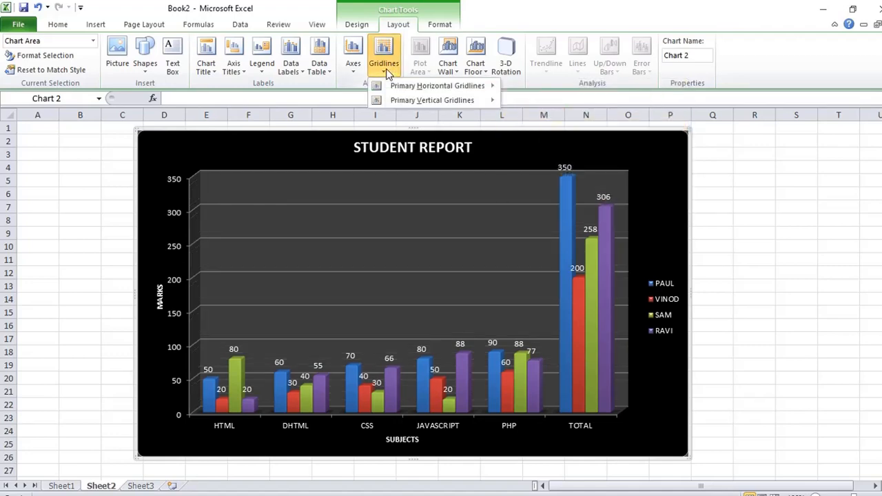
pyautogui.moveTo(416, 103)
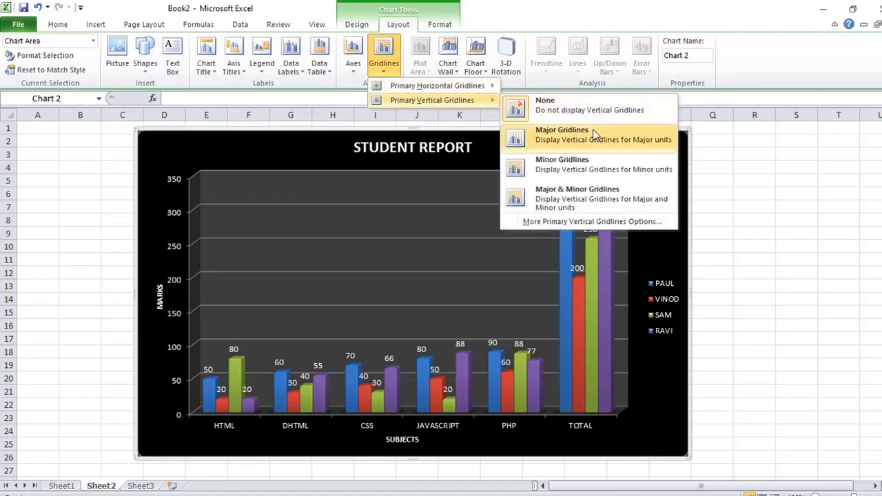
pyautogui.click(559, 170)
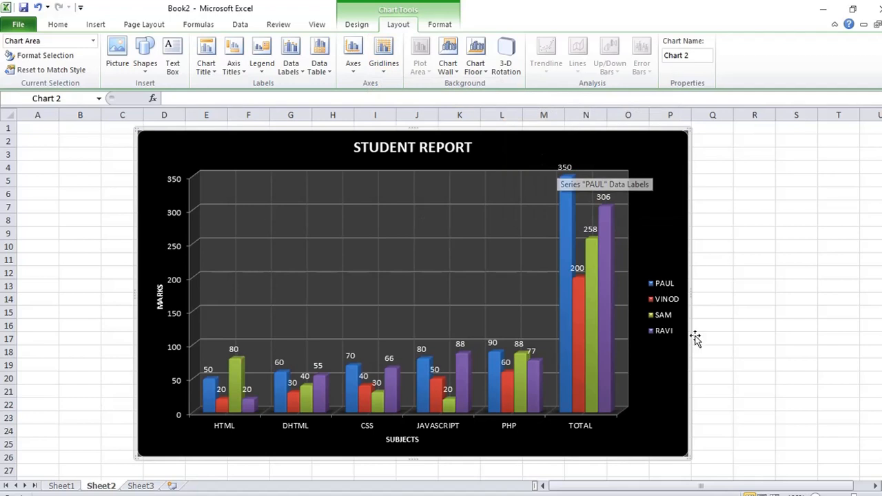
pyautogui.click(387, 76)
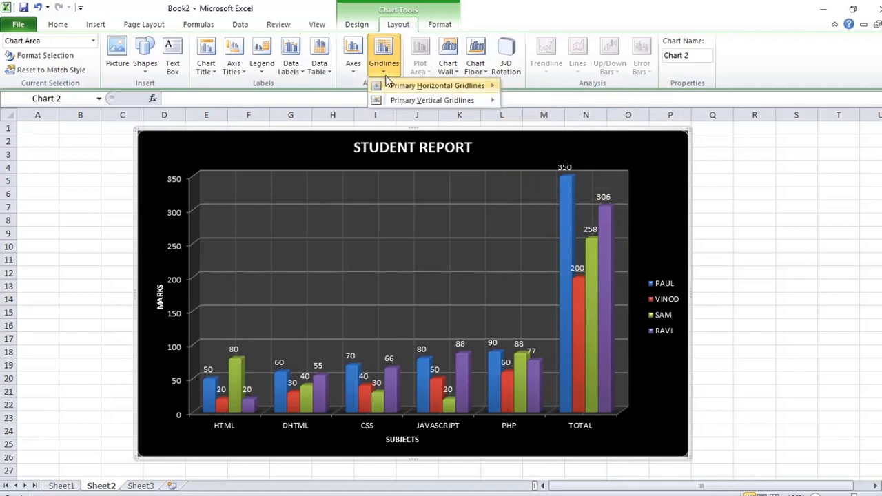
pyautogui.moveTo(396, 97)
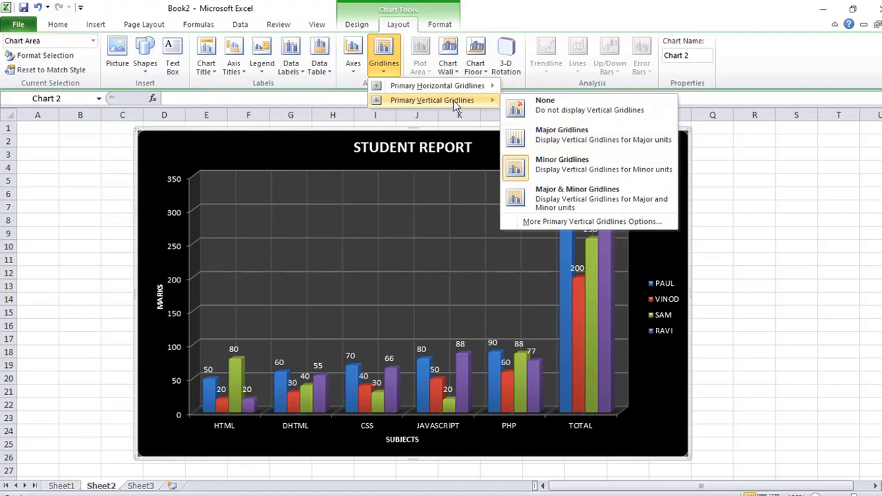
pyautogui.click(572, 139)
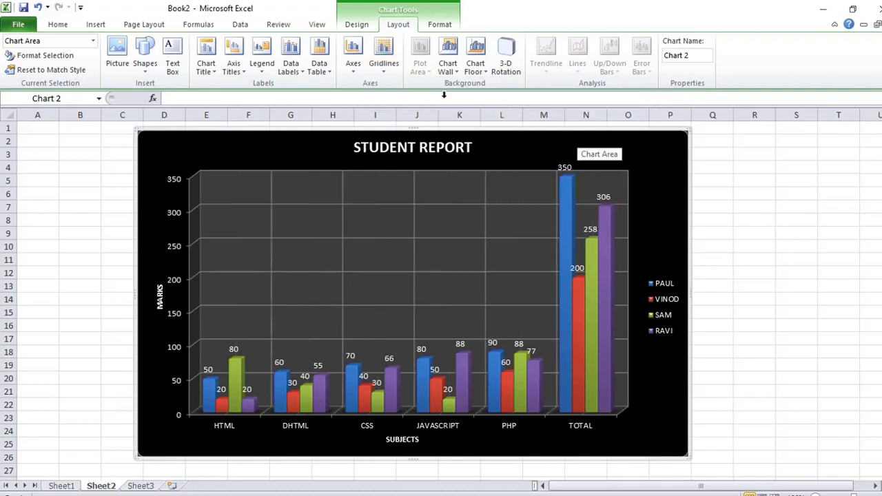
pyautogui.click(388, 70)
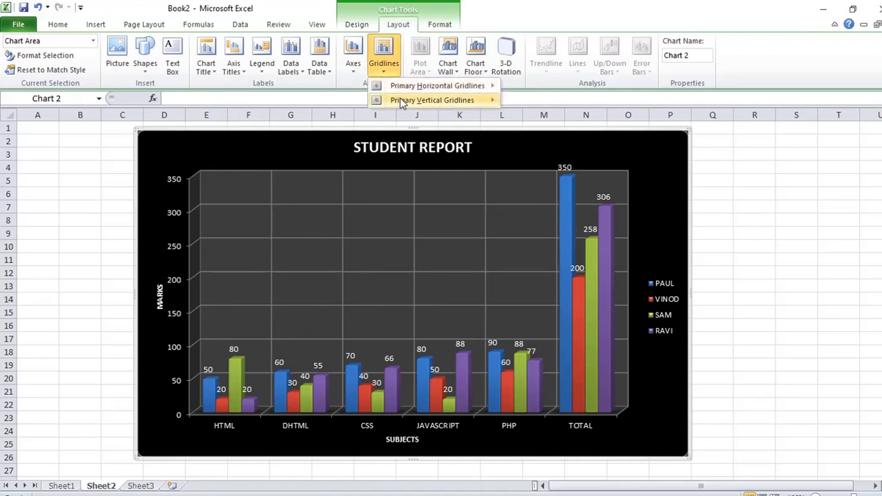
pyautogui.moveTo(427, 100)
pyautogui.click(547, 100)
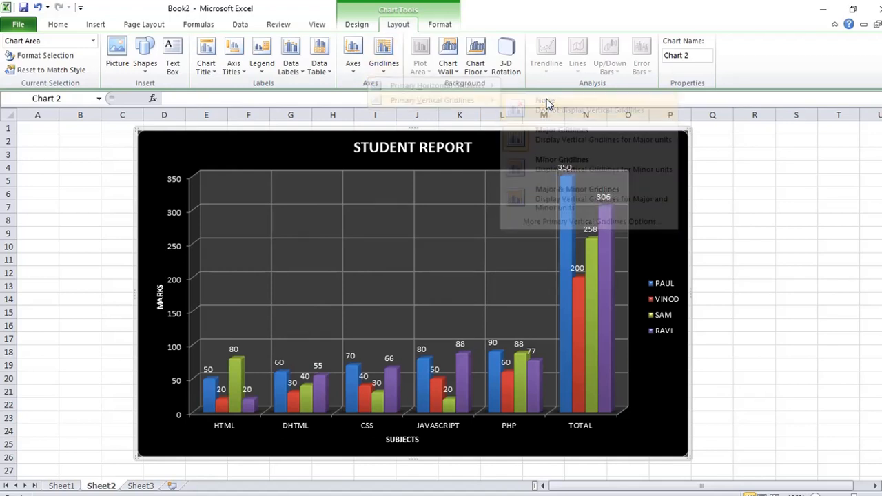
pyautogui.click(384, 63)
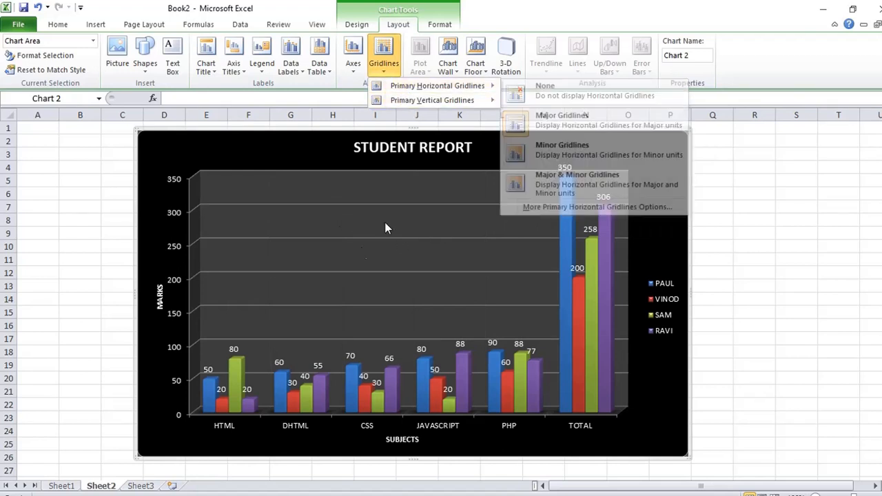
pyautogui.click(384, 64)
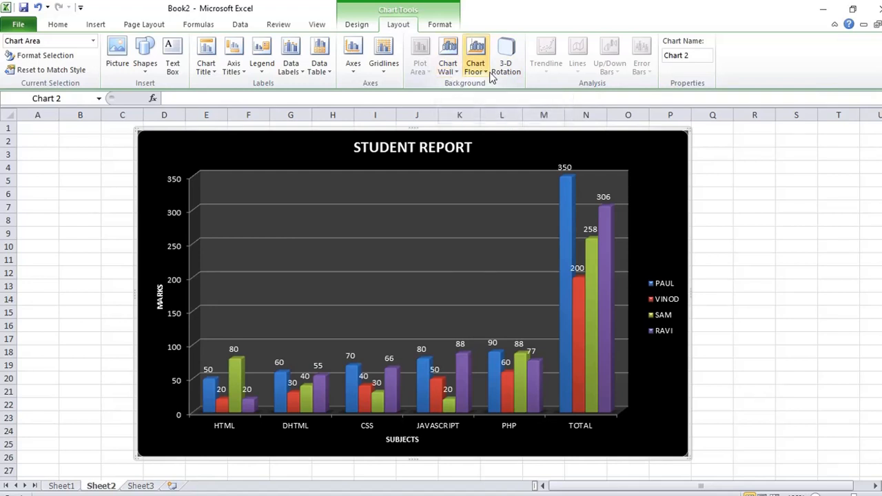
# Show the chart wall and the chart floor with their default color fill.
pyautogui.click(456, 70)
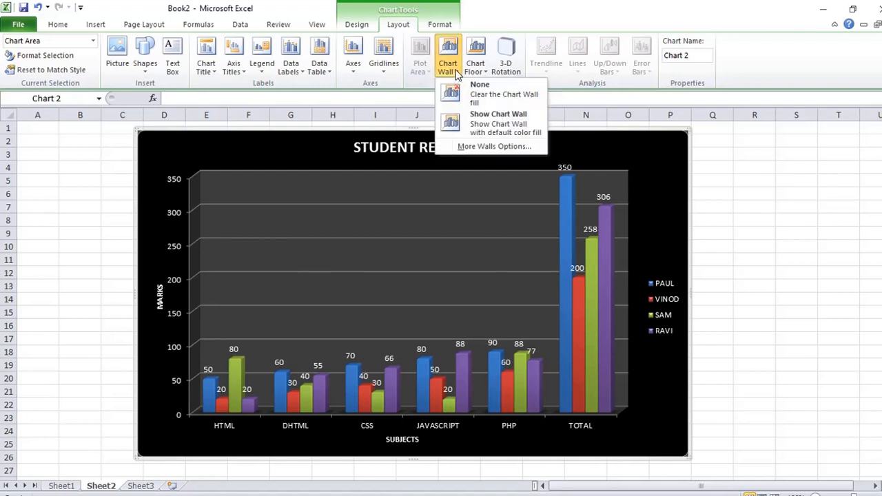
pyautogui.click(492, 117)
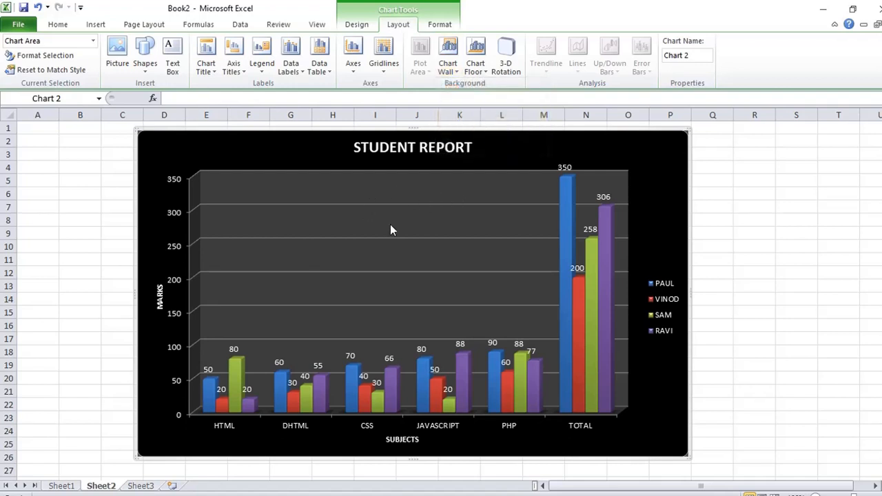
pyautogui.click(482, 72)
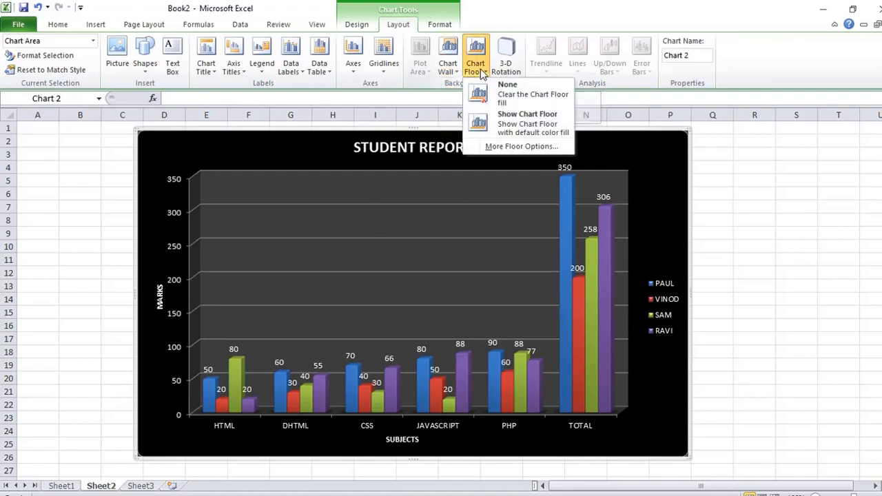
pyautogui.click(517, 124)
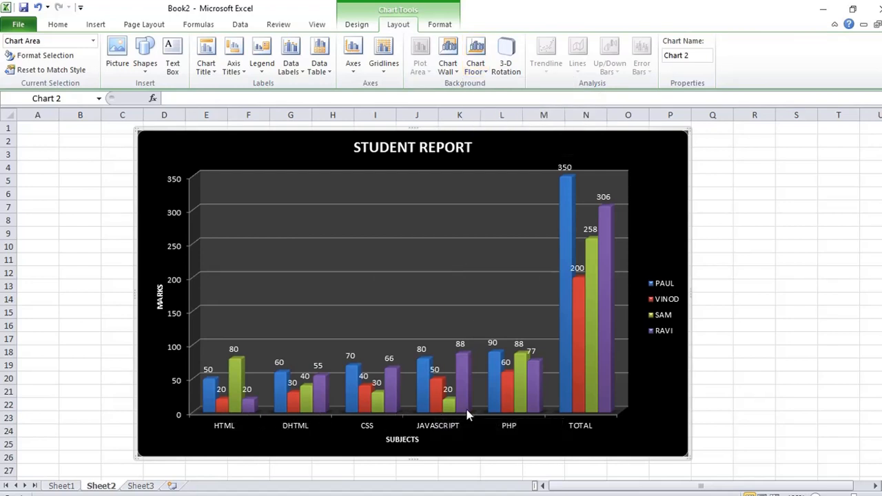
# Set the 3-D rotation of the chart around the X axis to 110°.
pyautogui.click(507, 64)
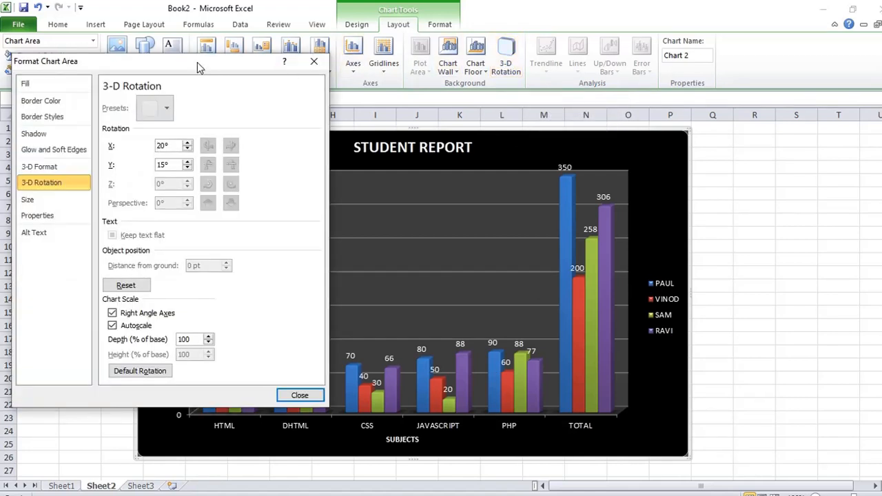
pyautogui.moveTo(197, 62); pyautogui.dragTo(174, 86)
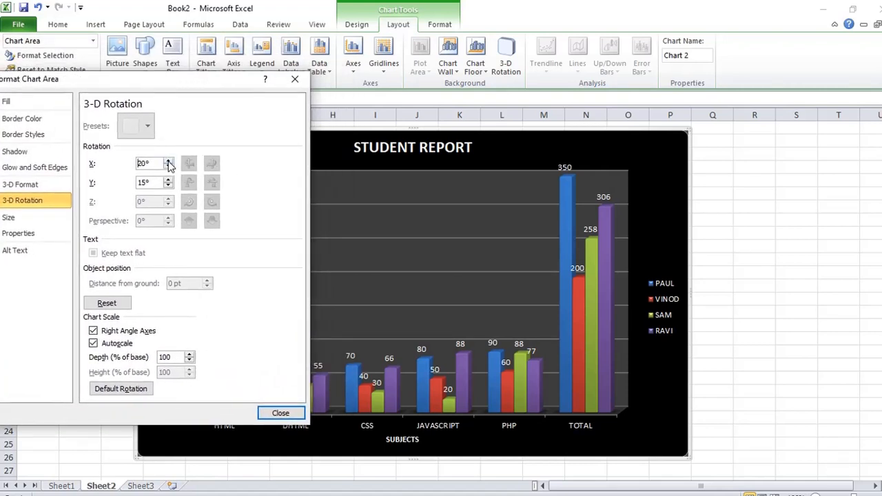
pyautogui.click(168, 161)
pyautogui.click(168, 161)
pyautogui.click(168, 160)
pyautogui.click(168, 161)
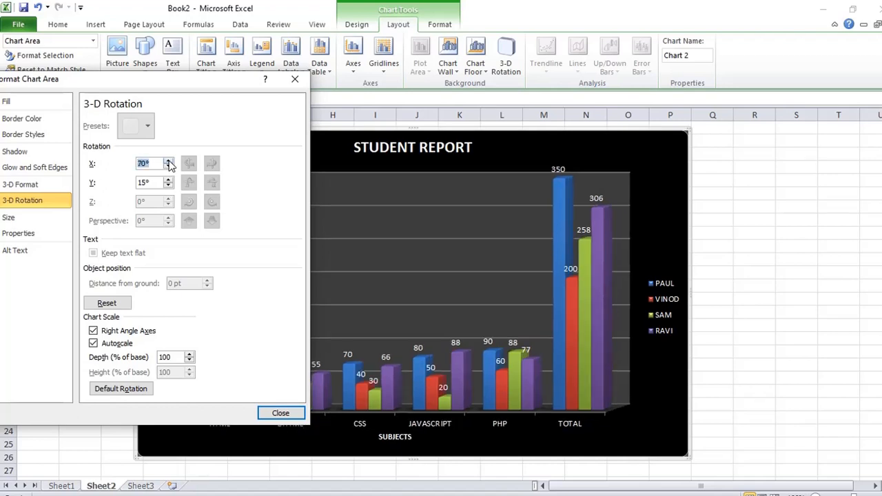
pyautogui.click(168, 160)
pyautogui.click(169, 161)
pyautogui.click(168, 160)
pyautogui.click(169, 160)
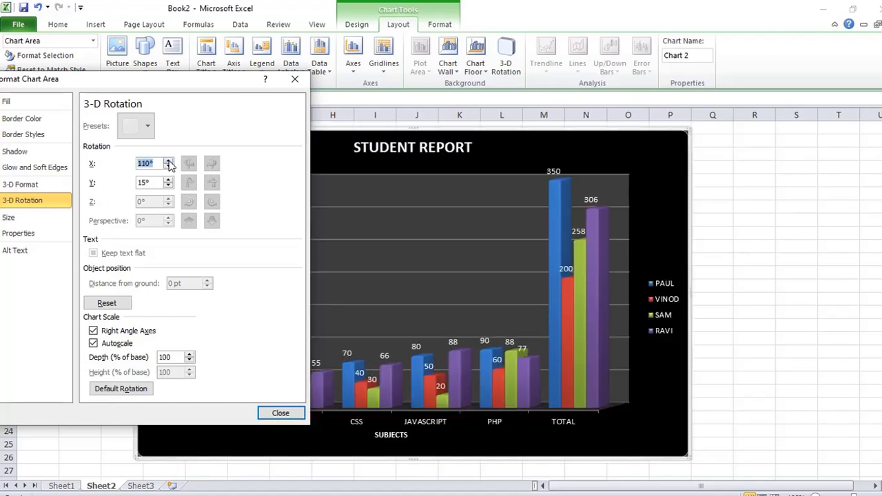
pyautogui.click(168, 161)
# Set the chart's Y rotation to 90° and close the chart area formatting.
pyautogui.click(168, 179)
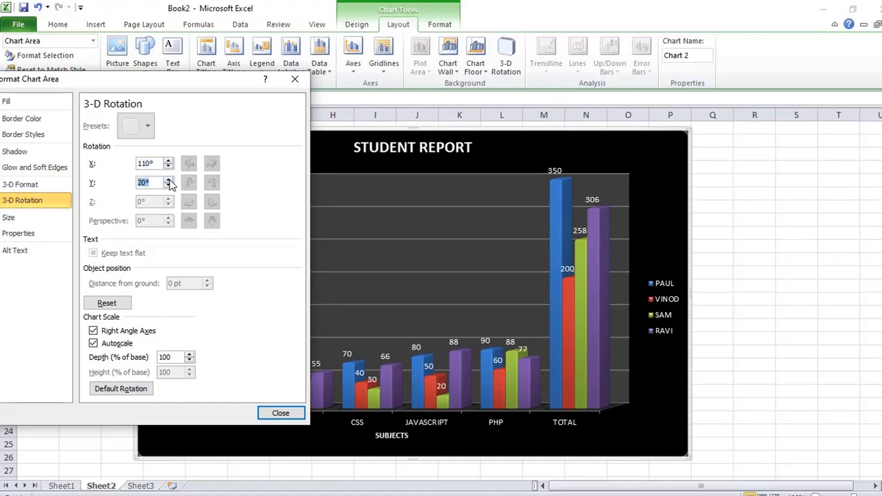
pyautogui.click(168, 179)
pyautogui.click(168, 179)
pyautogui.click(168, 179)
pyautogui.click(168, 179)
pyautogui.click(168, 180)
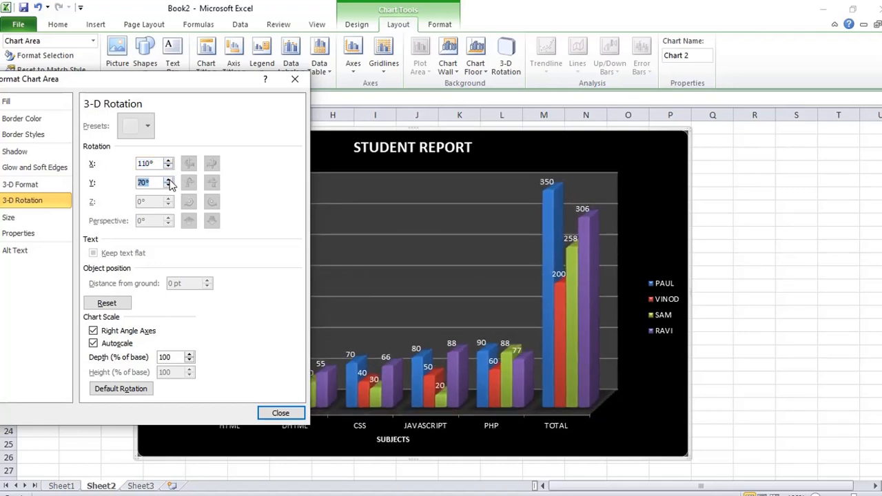
pyautogui.click(168, 180)
pyautogui.click(168, 179)
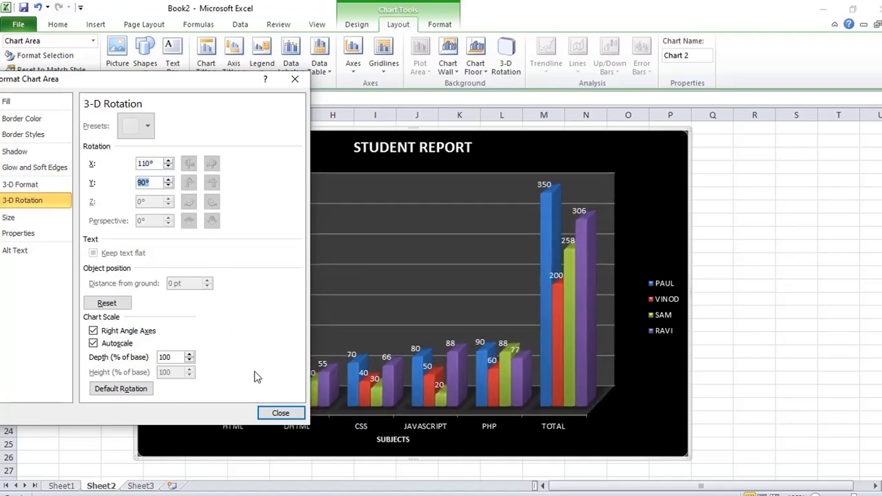
pyautogui.click(281, 414)
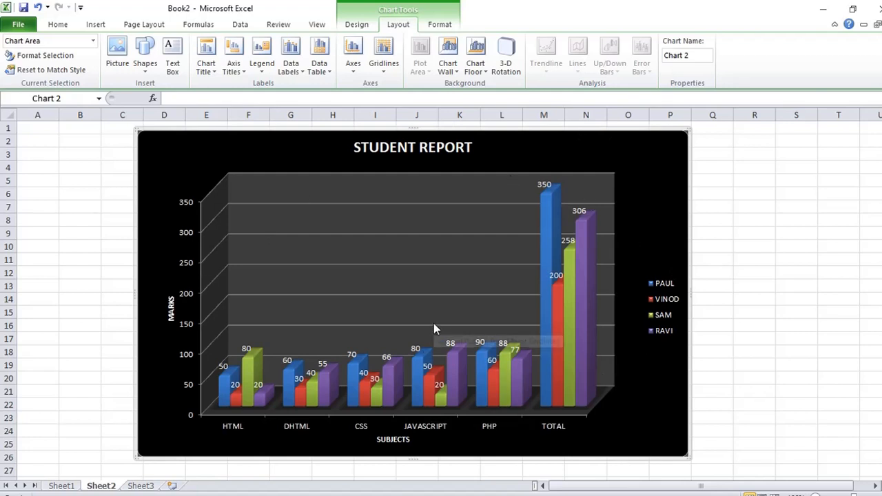
# Fill the chart's back wall with the picture AVI TECH-LEARN LOGO.
pyautogui.click(384, 191)
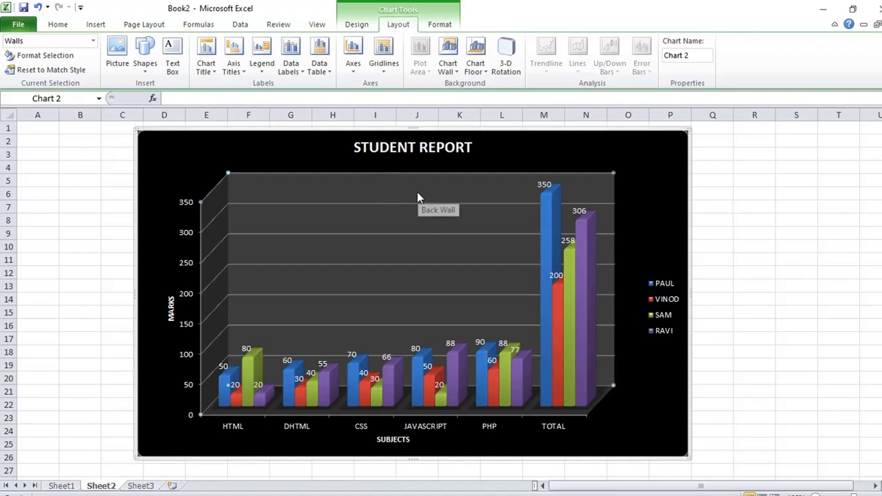
pyautogui.click(710, 377)
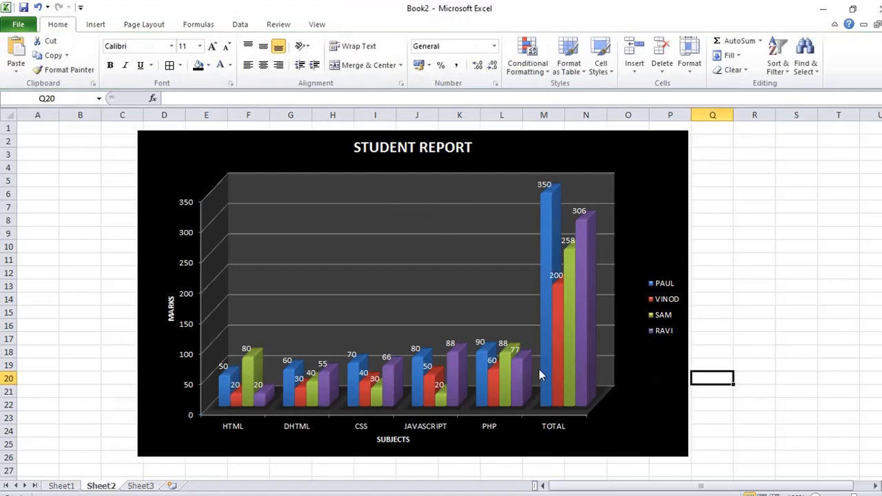
pyautogui.click(423, 191)
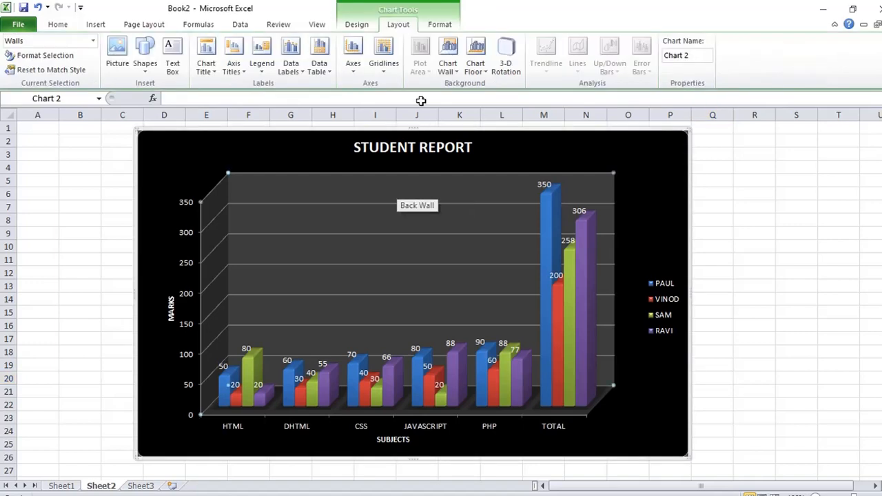
pyautogui.click(438, 26)
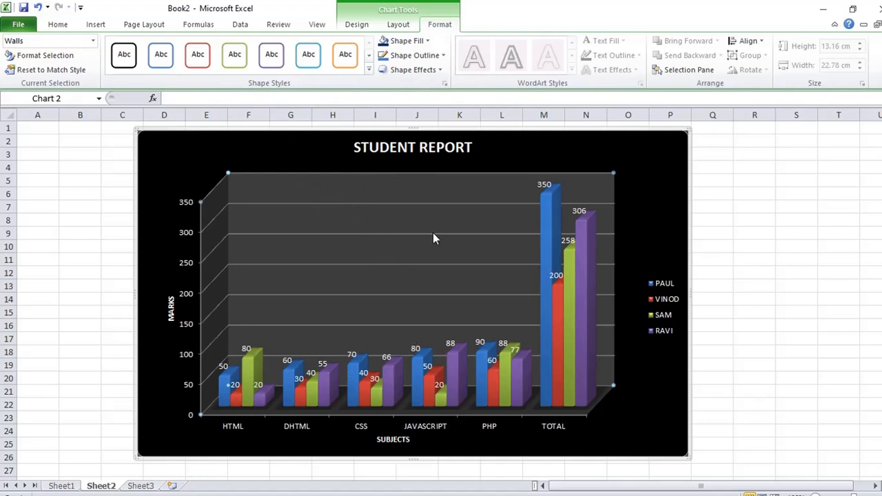
pyautogui.click(425, 194)
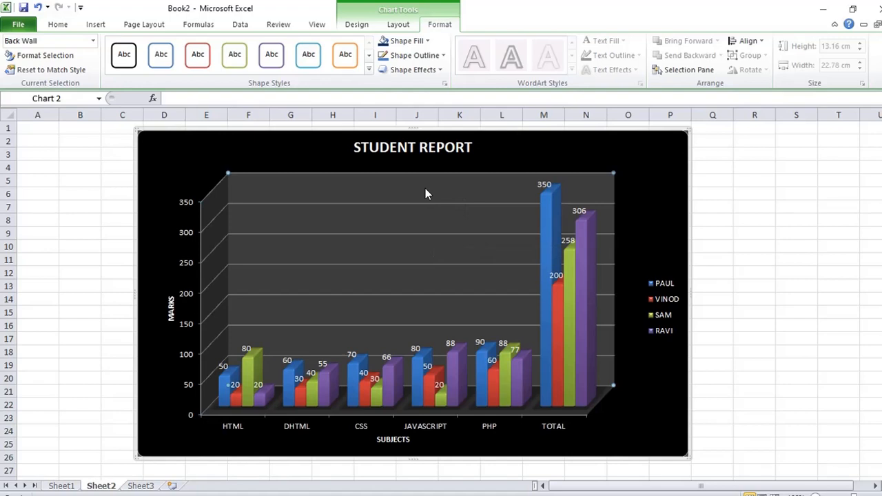
pyautogui.click(429, 41)
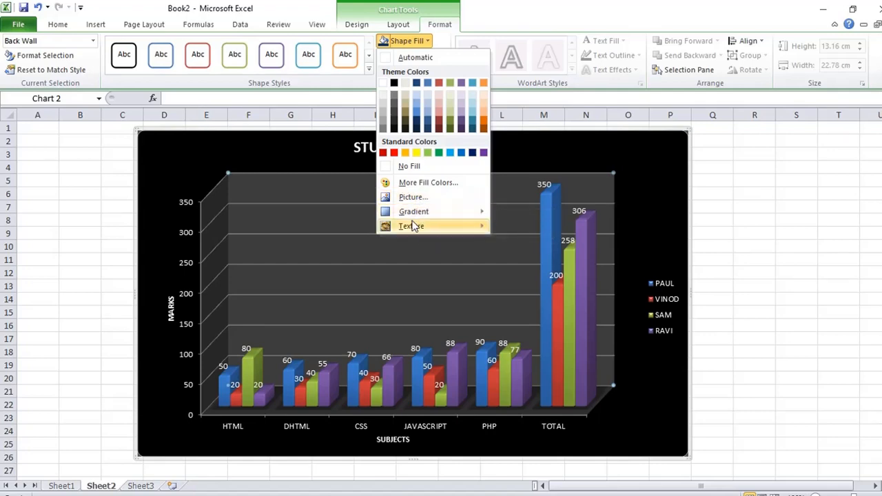
pyautogui.moveTo(417, 212)
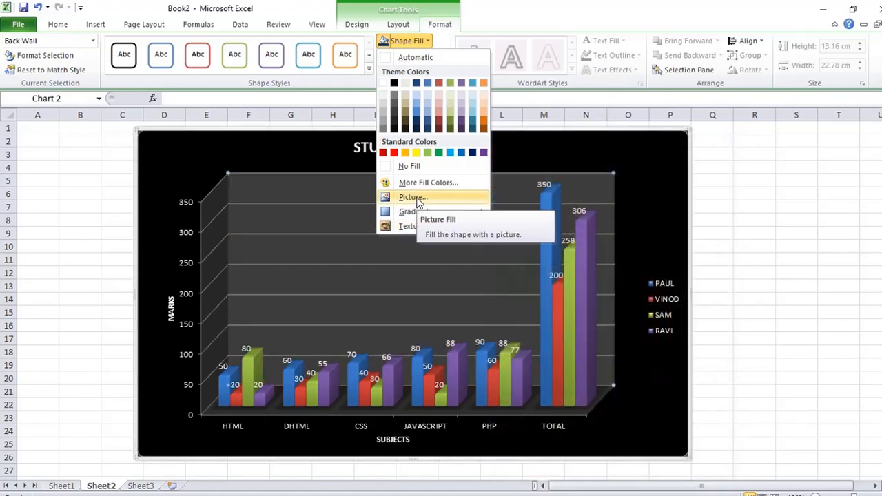
pyautogui.press('Escape')
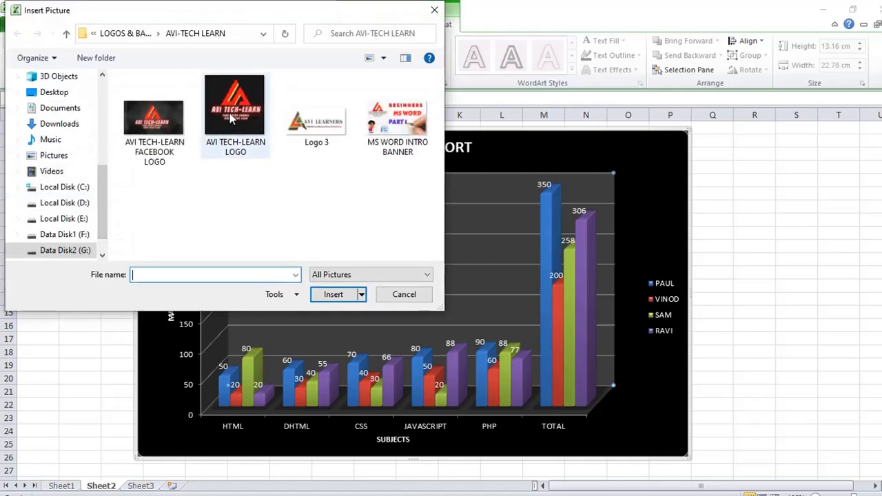
pyautogui.click(231, 117)
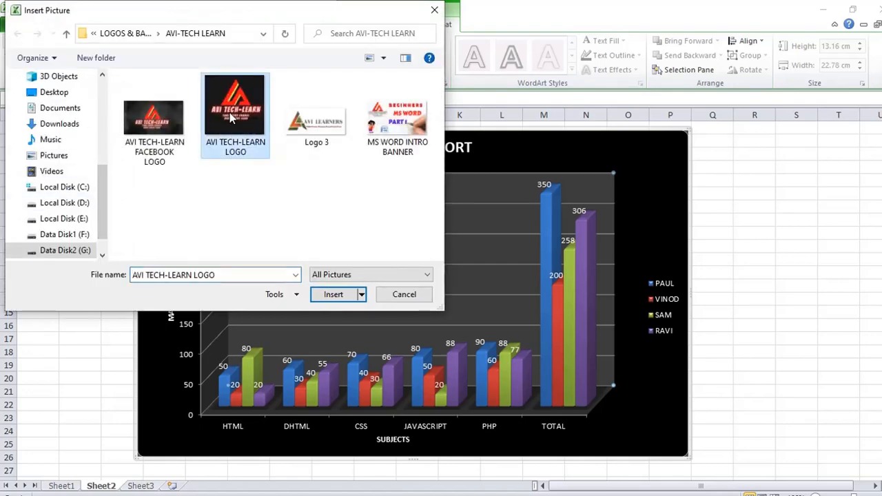
pyautogui.click(327, 295)
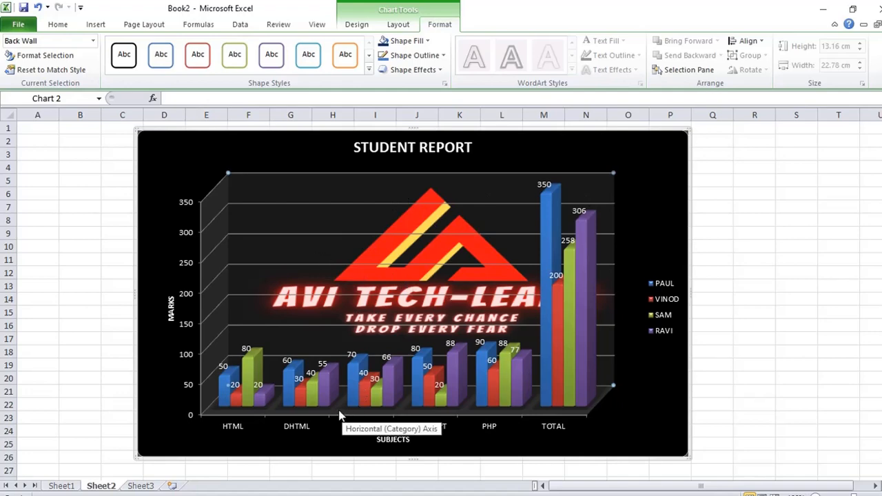
# Fill the chart floor with the standard color Red.
pyautogui.click(530, 413)
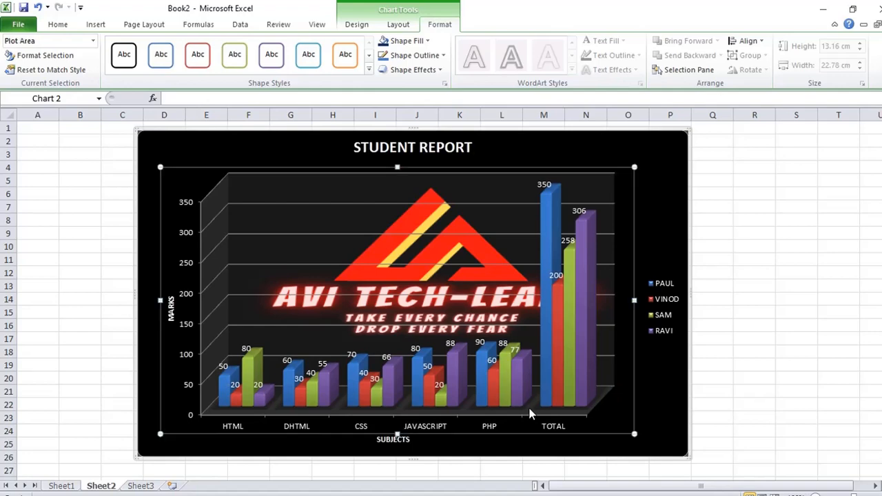
pyautogui.click(594, 407)
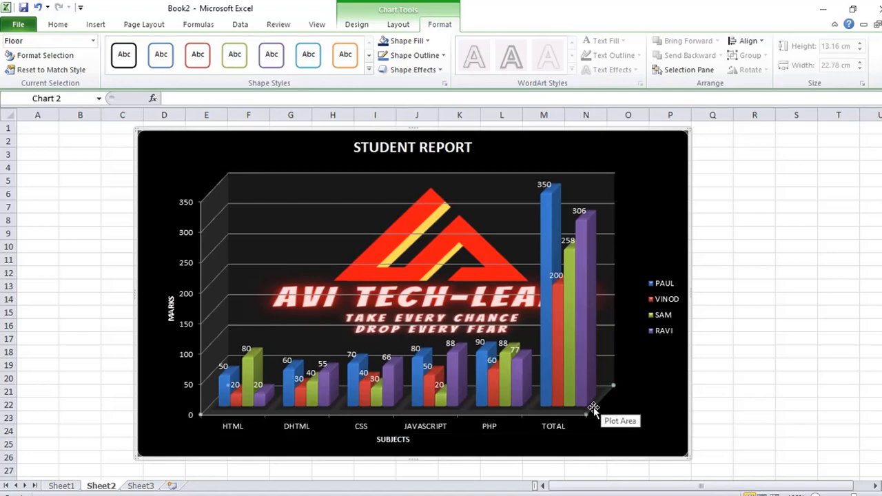
pyautogui.click(426, 43)
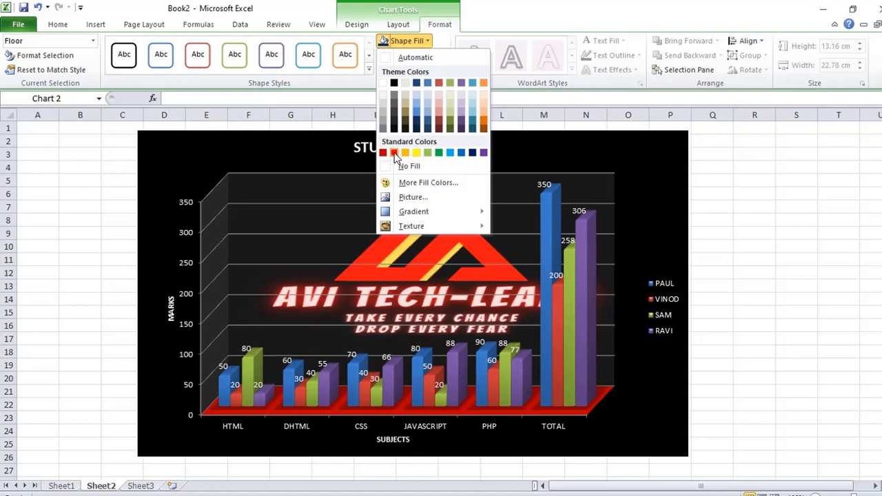
pyautogui.click(394, 154)
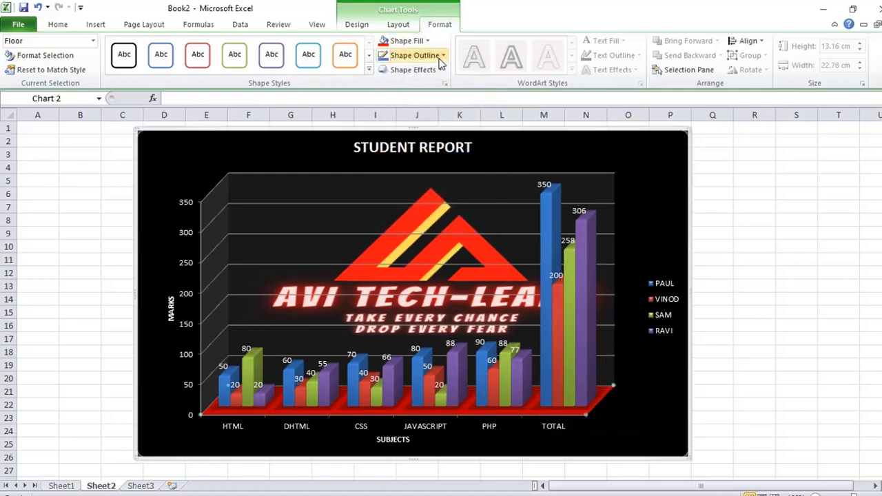
# Fill the whole chart area with a near-black color.
pyautogui.click(170, 159)
pyautogui.click(426, 41)
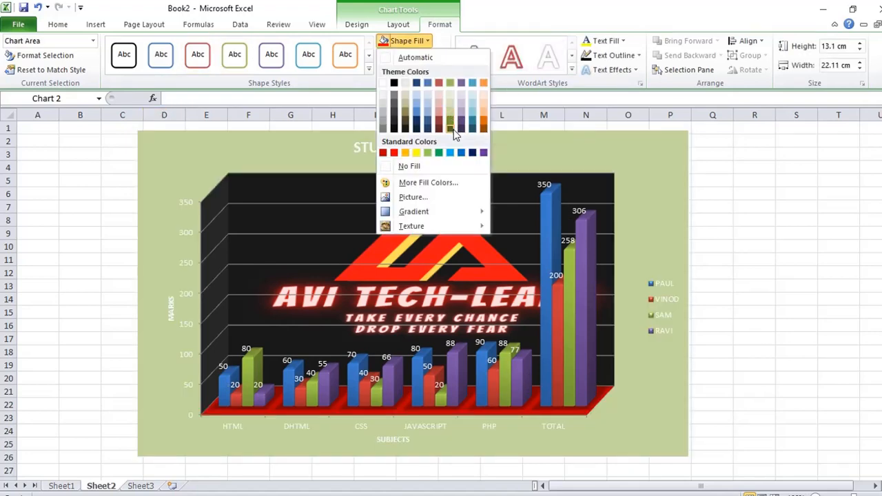
pyautogui.click(648, 227)
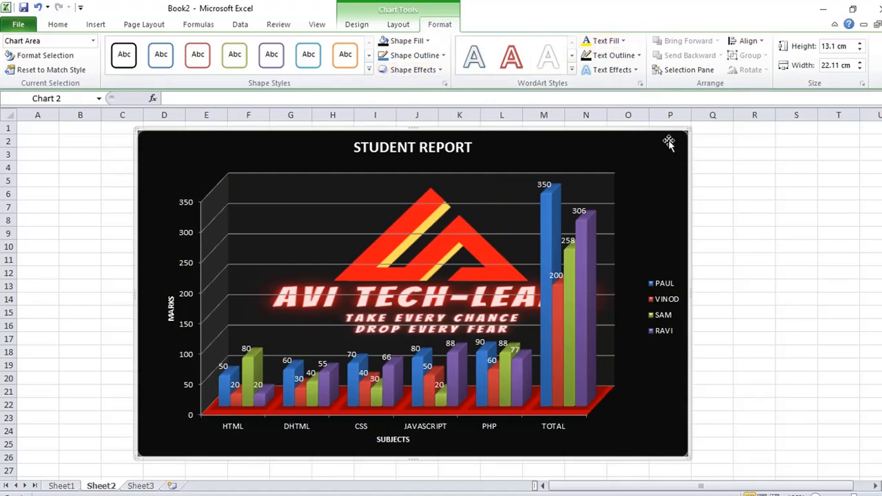
# Set the text fill of the entire chart to the standard color Orange.
pyautogui.click(623, 41)
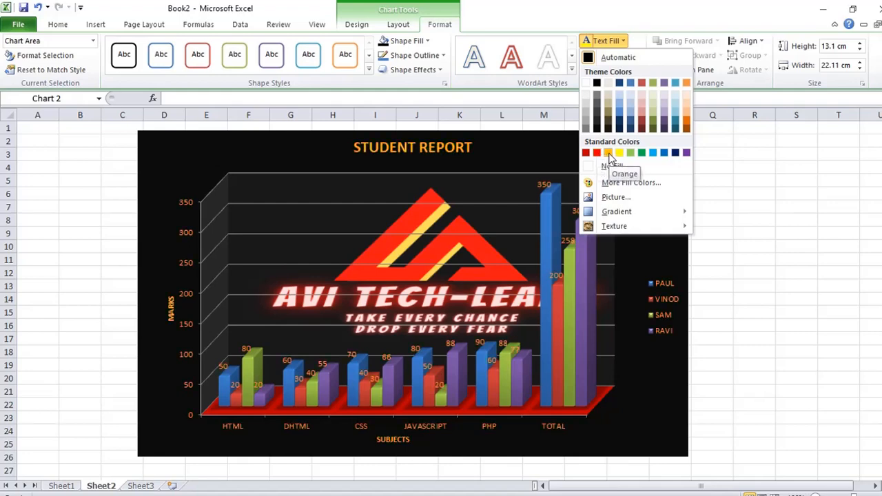
pyautogui.click(609, 153)
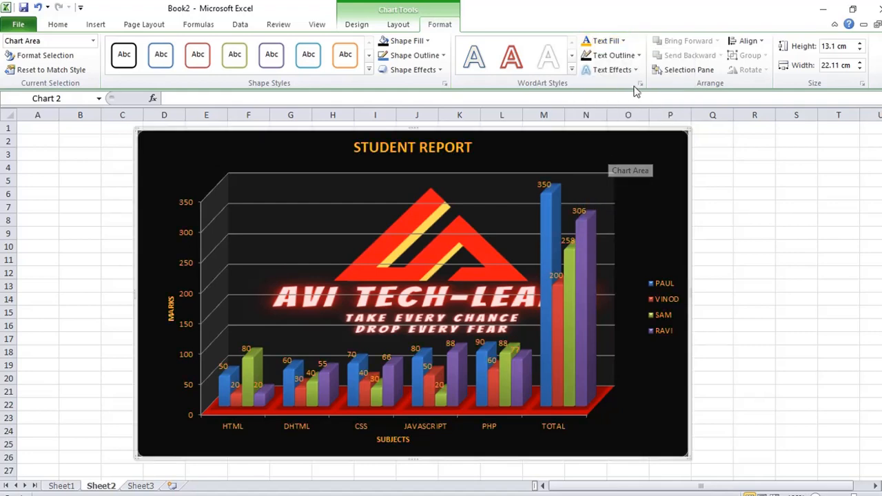
pyautogui.click(634, 72)
pyautogui.moveTo(631, 100)
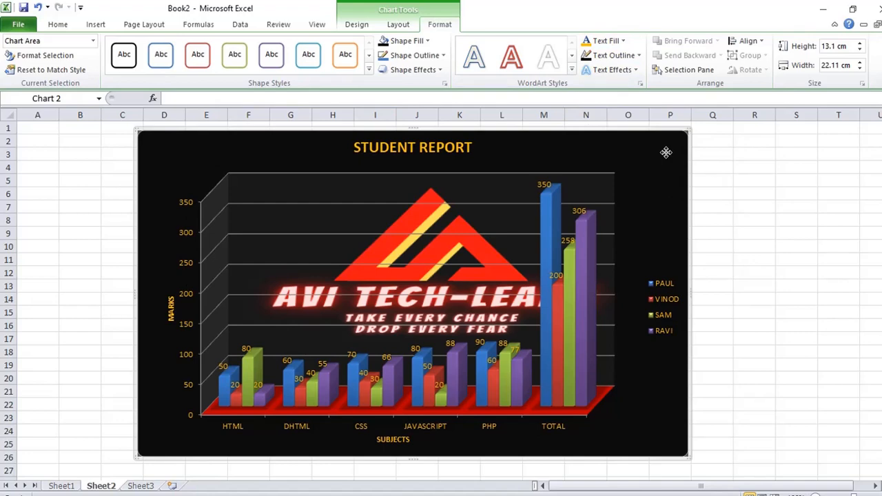
# Try changing the chart type to a 3-D clustered bar chart.
pyautogui.click(359, 25)
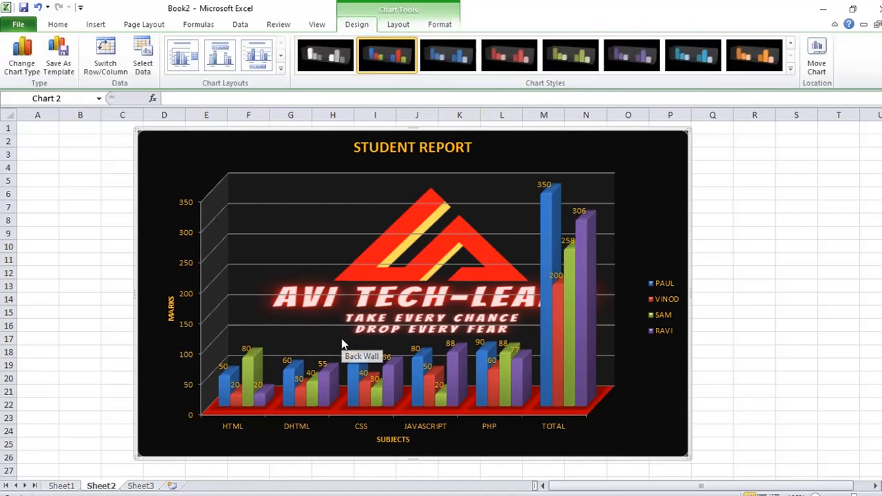
pyautogui.click(28, 69)
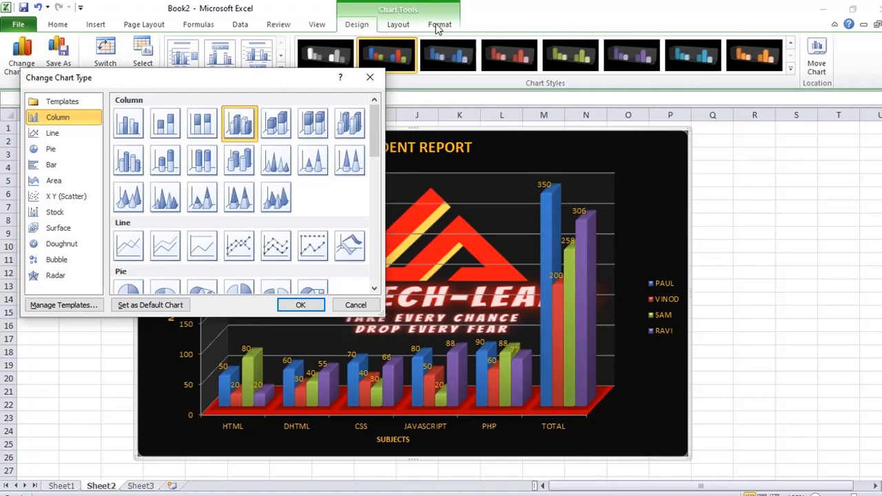
pyautogui.click(243, 163)
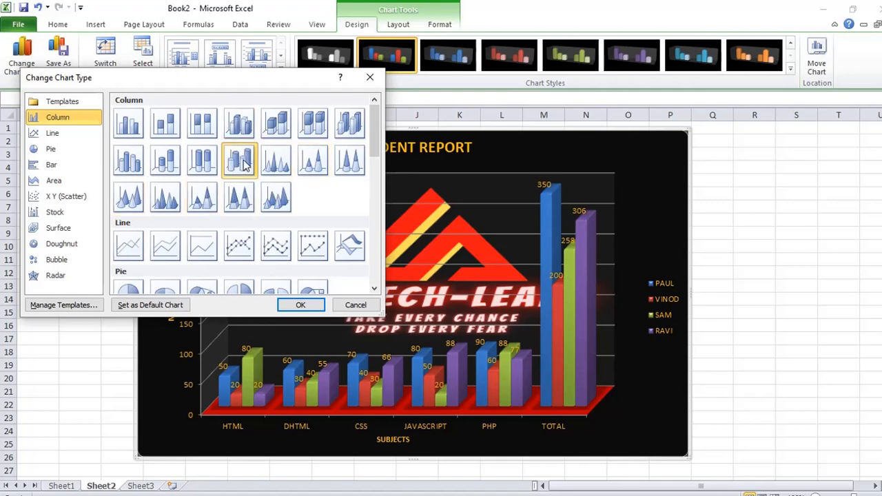
pyautogui.scroll(-5, 241, 176)
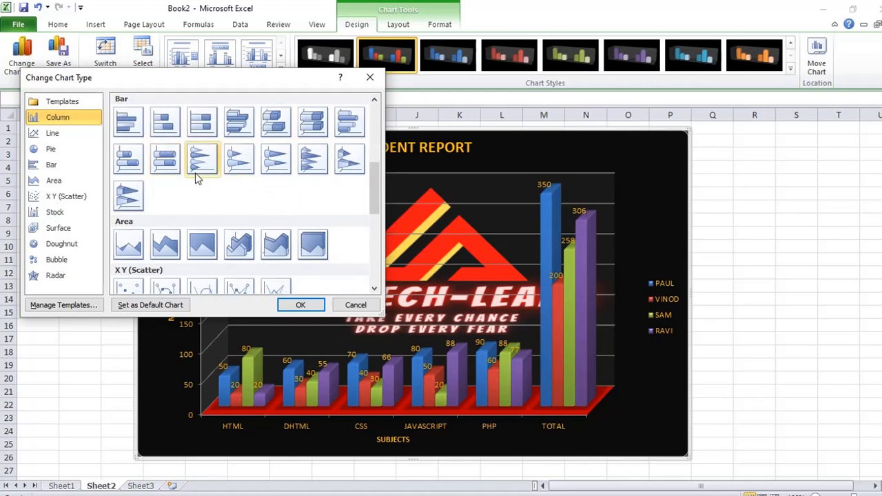
pyautogui.scroll(3, 200, 178)
pyautogui.click(241, 228)
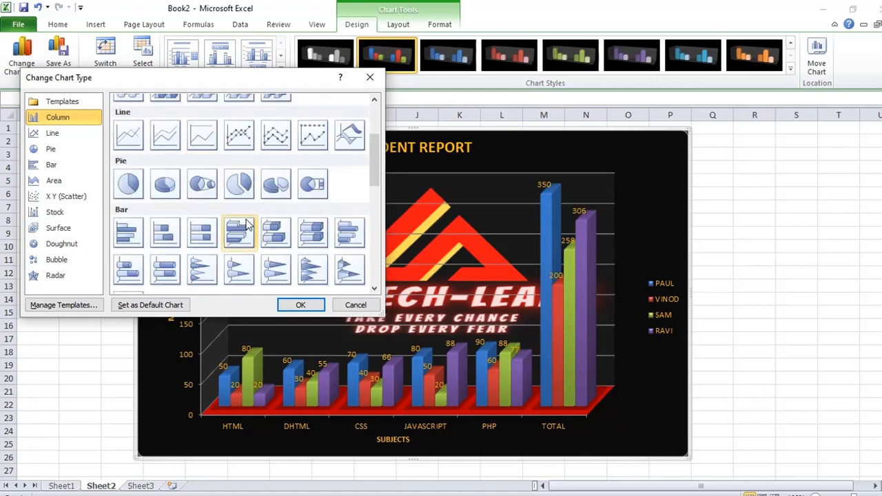
pyautogui.click(298, 304)
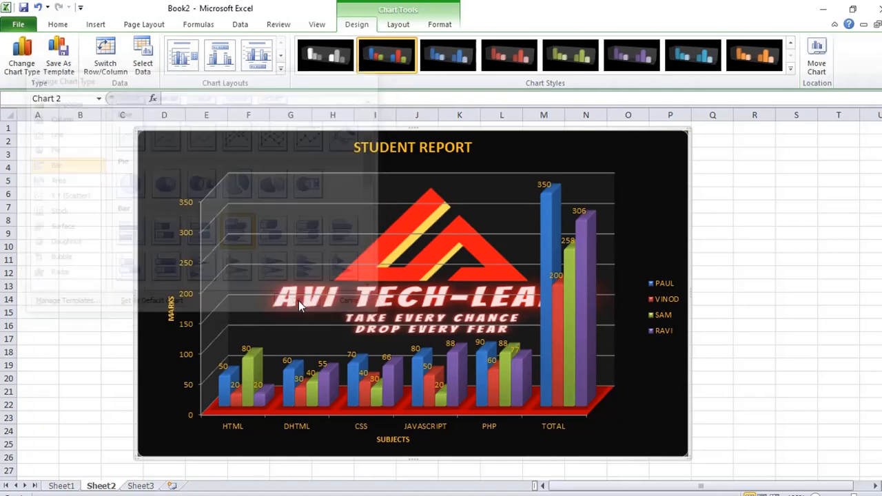
# Try the 3-D column type with the series arranged in depth, and undo both chart type changes.
pyautogui.click(33, 69)
pyautogui.scroll(3, 237, 191)
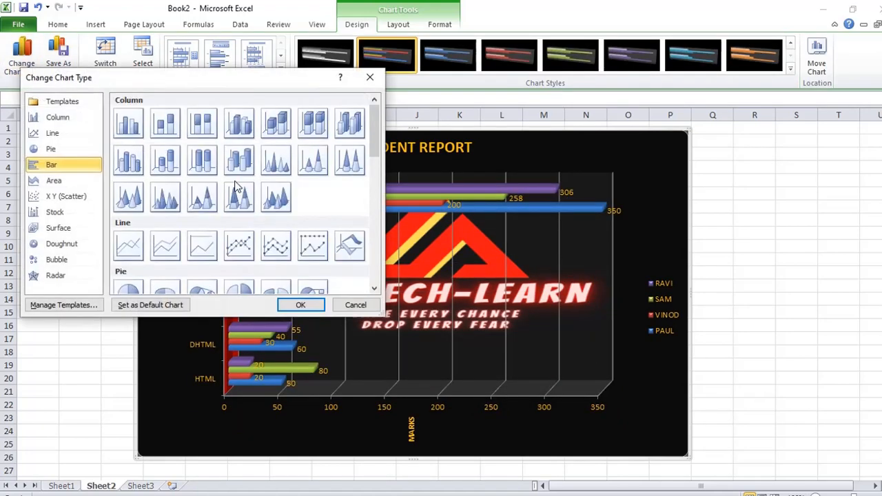
pyautogui.doubleClick(349, 123)
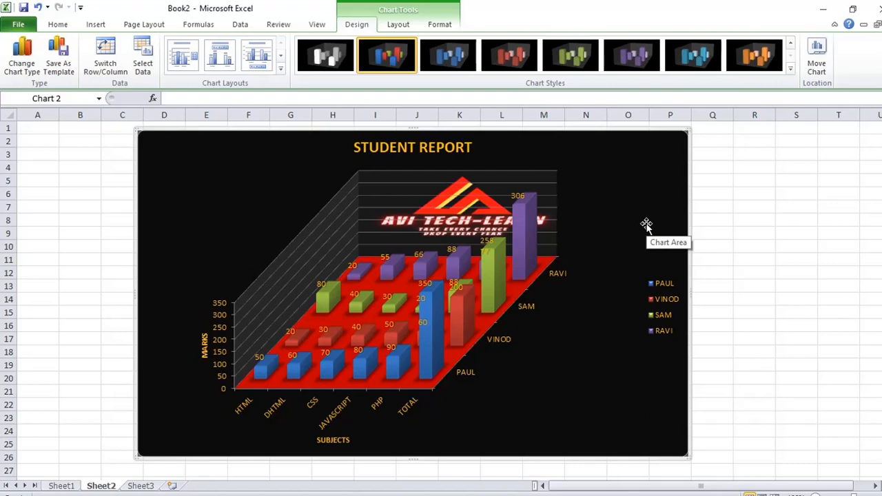
pyautogui.hotkey('ctrl', 'z')
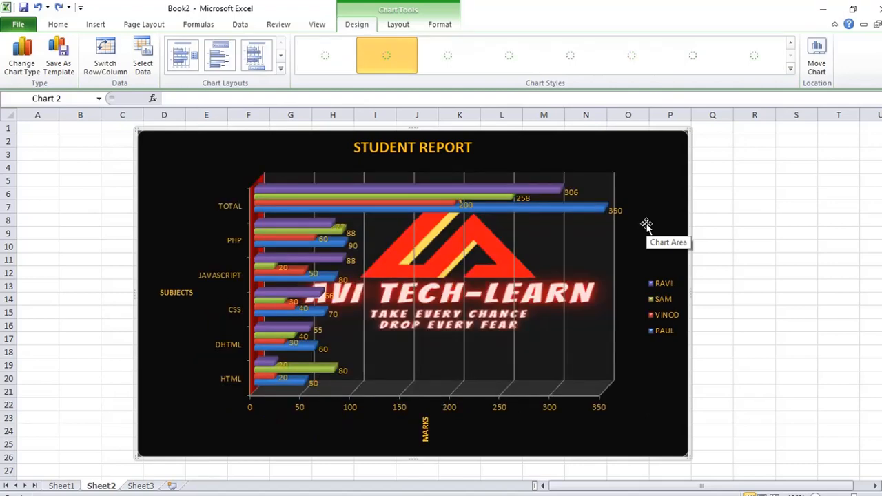
pyautogui.hotkey('ctrl', 'y')
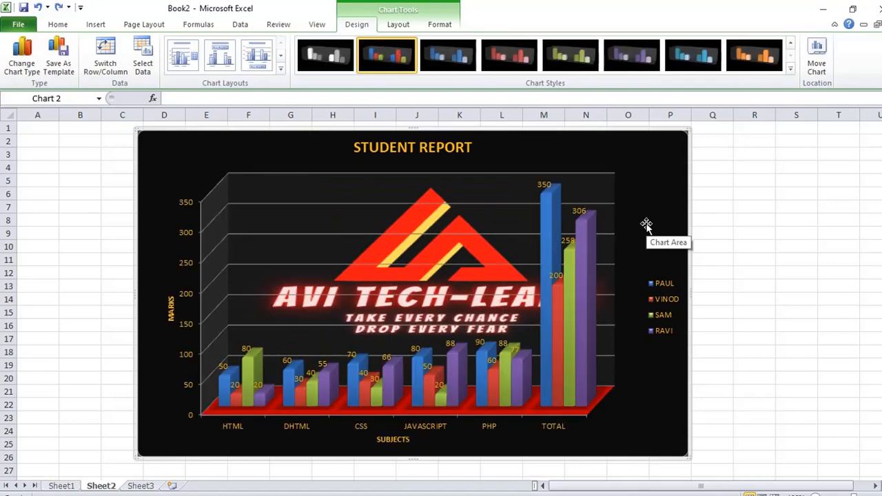